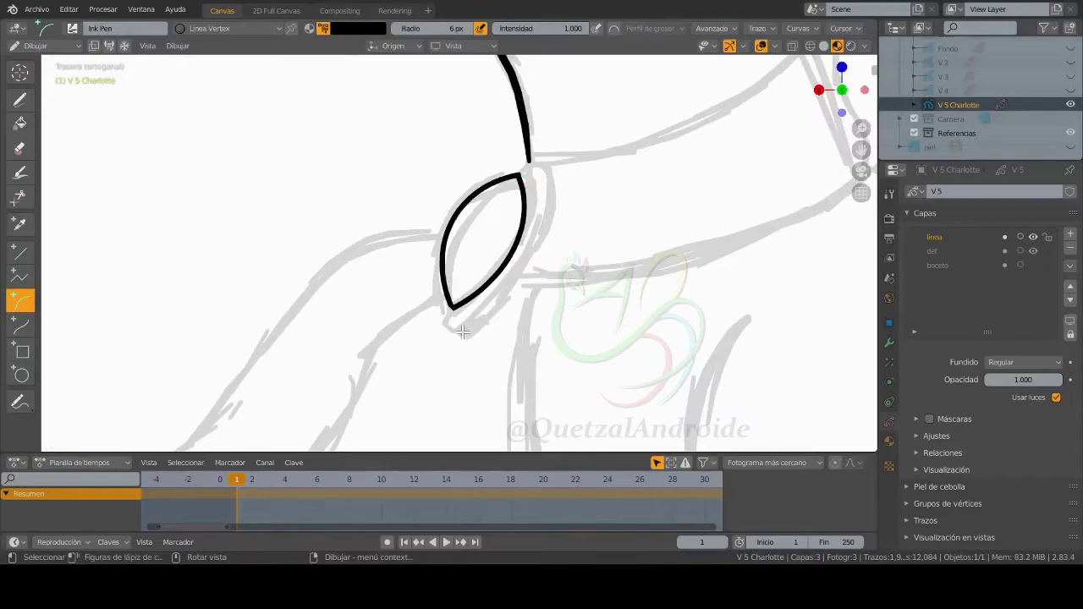
Step: Draw a curved ink arc beside the leaf-shaped clasp, adjust it in Edit Mode, and return to Draw mode
drag(463, 332, 541, 167)
key(Tab)
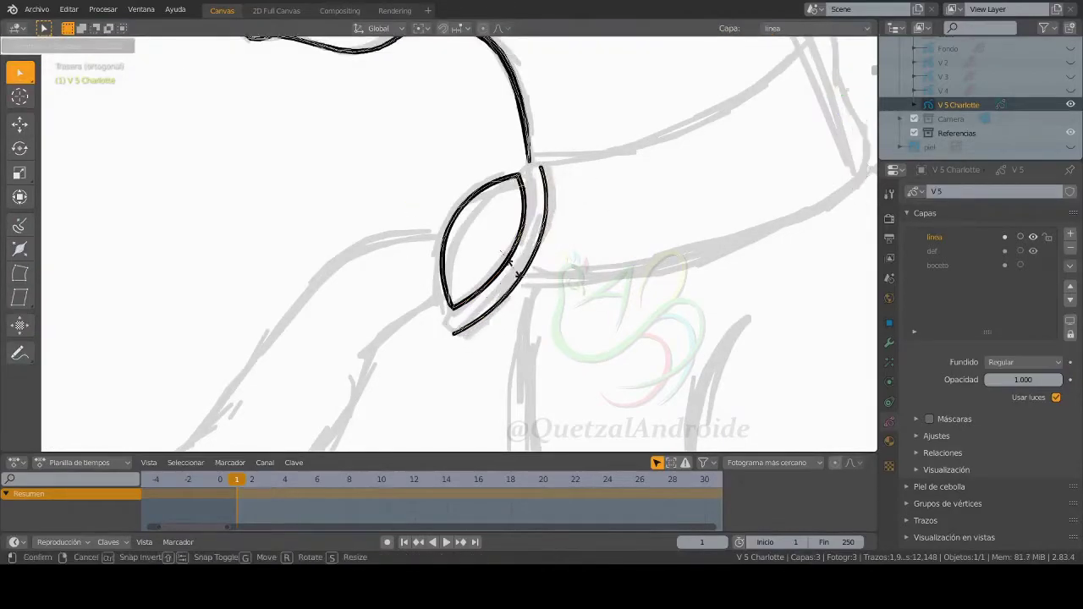
key(ctrl+Tab)
click(510, 229)
Step: Start the upper collar line from the clasp
scroll(508, 253, up, 3)
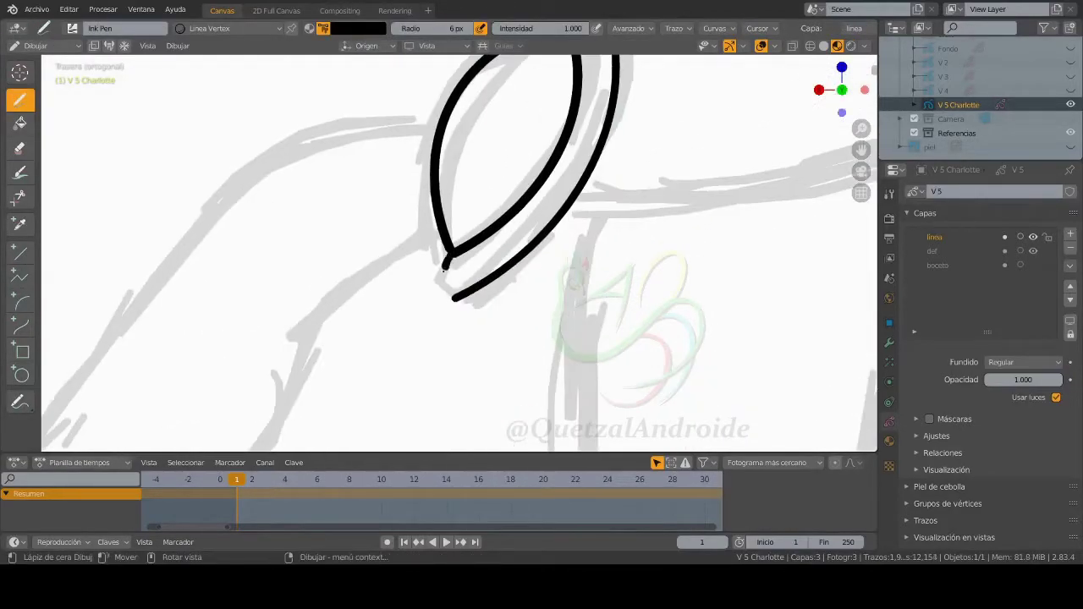
scroll(466, 287, down, 2)
scroll(465, 286, down, 1)
shift+middle_drag(499, 161, 395, 280)
Step: Ink the upper and lower collar lines, join the neck line to the collar end, and save
mouse_move(393, 273)
shift+mouse_down()
mouse_move(468, 263)
mouse_move(575, 193)
shift+mouse_up()
shift+middle_drag(575, 193, 508, 220)
key(ctrl+z)
shift+drag(406, 283, 584, 211)
shift+middle_drag(550, 279, 445, 300)
scroll(445, 301, up, 2)
drag(482, 155, 503, 158)
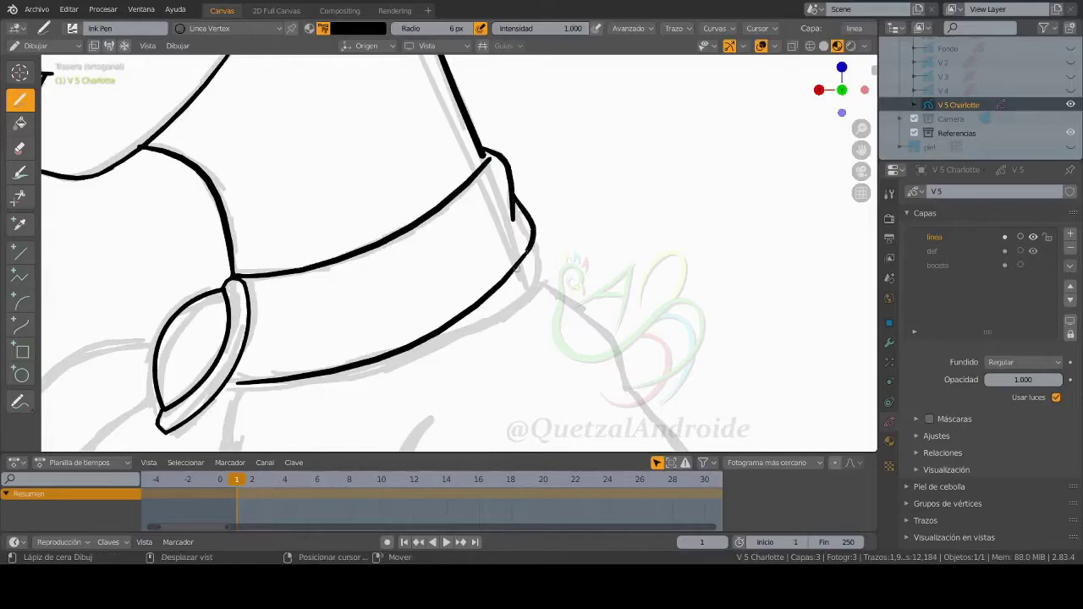
scroll(526, 251, up, 1)
scroll(541, 187, up, 1)
key(ctrl+s)
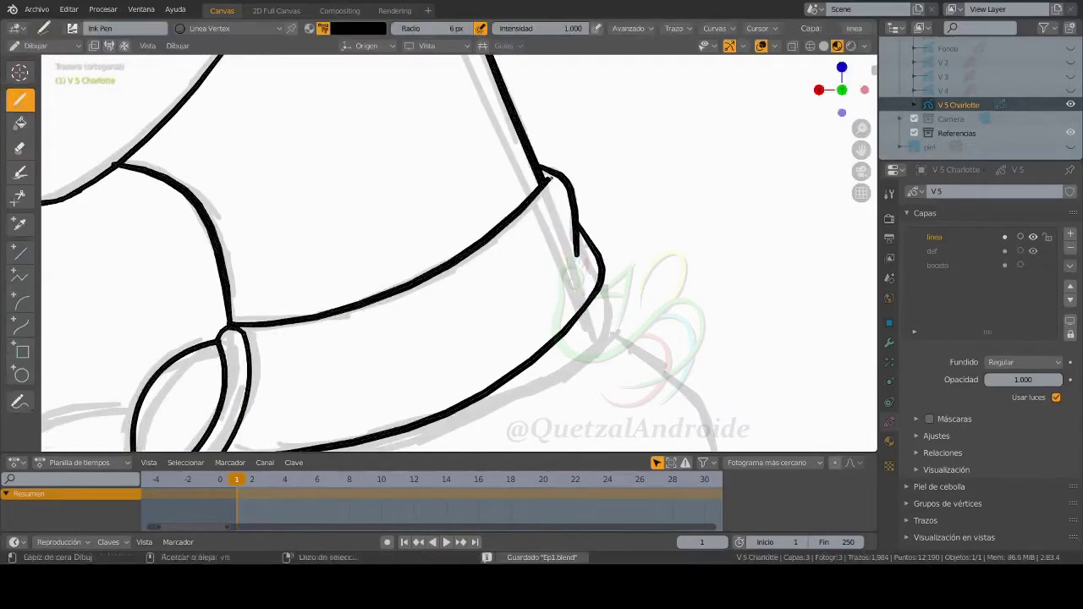
Step: Draw the body line down from the collar as a right-bulging curve, replacing the misplaced stroke
scroll(553, 209, down, 4)
shift+middle_drag(321, 338, 558, 208)
drag(523, 196, 406, 298)
shift+middle_drag(406, 298, 473, 230)
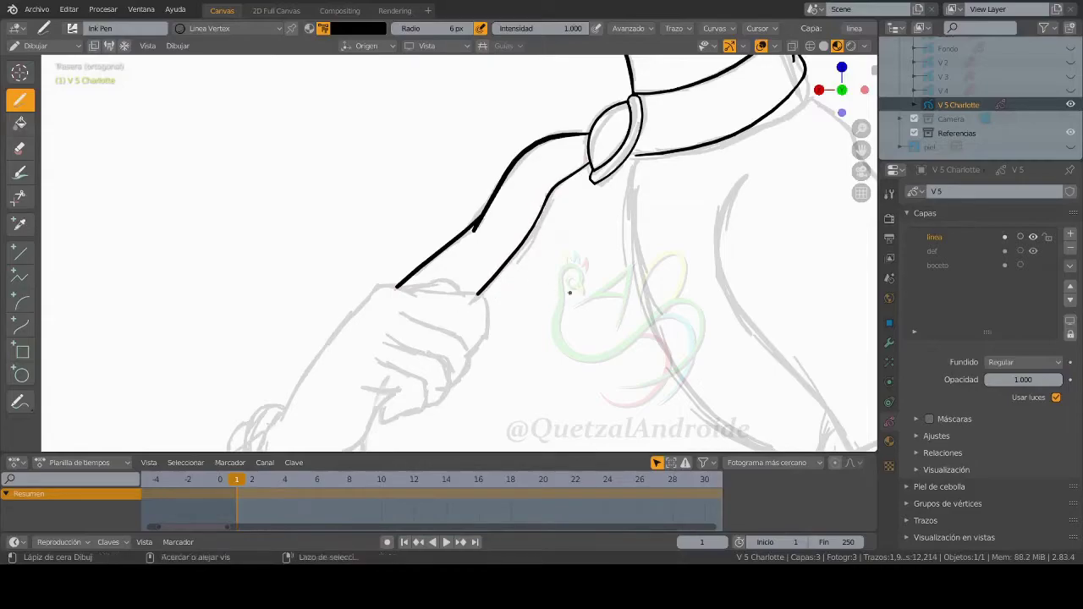
key(KP_1)
scroll(570, 292, down, 2)
scroll(527, 133, up, 1)
key(ctrl+z)
drag(531, 140, 466, 287)
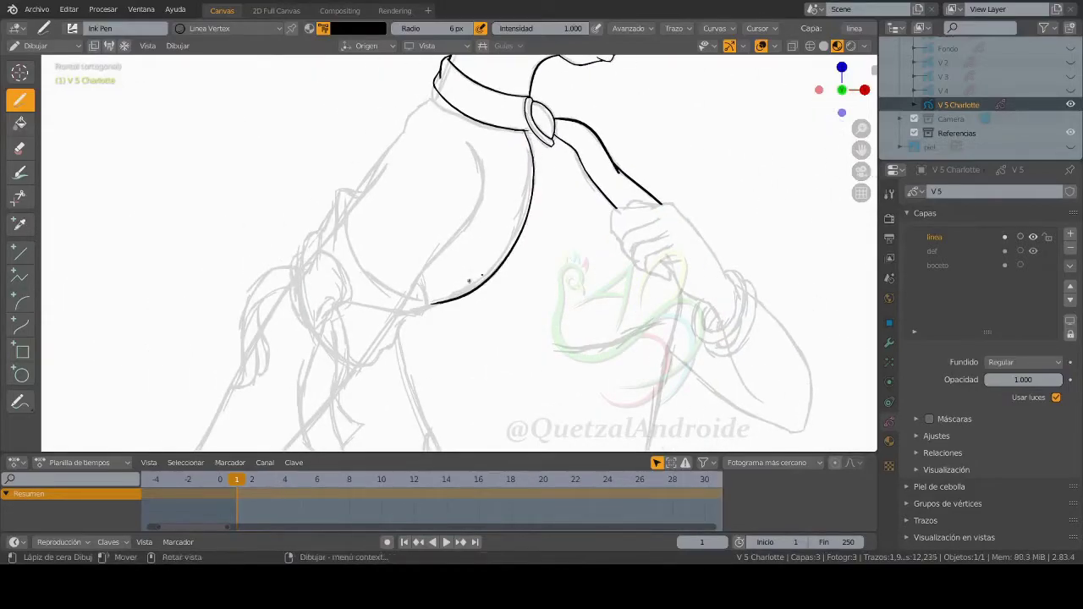
scroll(510, 172, up, 2)
shift+middle_drag(511, 171, 544, 231)
Step: Add ink strokes along the figure's back and body, then save the file
drag(552, 152, 487, 230)
shift+middle_drag(487, 230, 515, 162)
drag(517, 159, 423, 289)
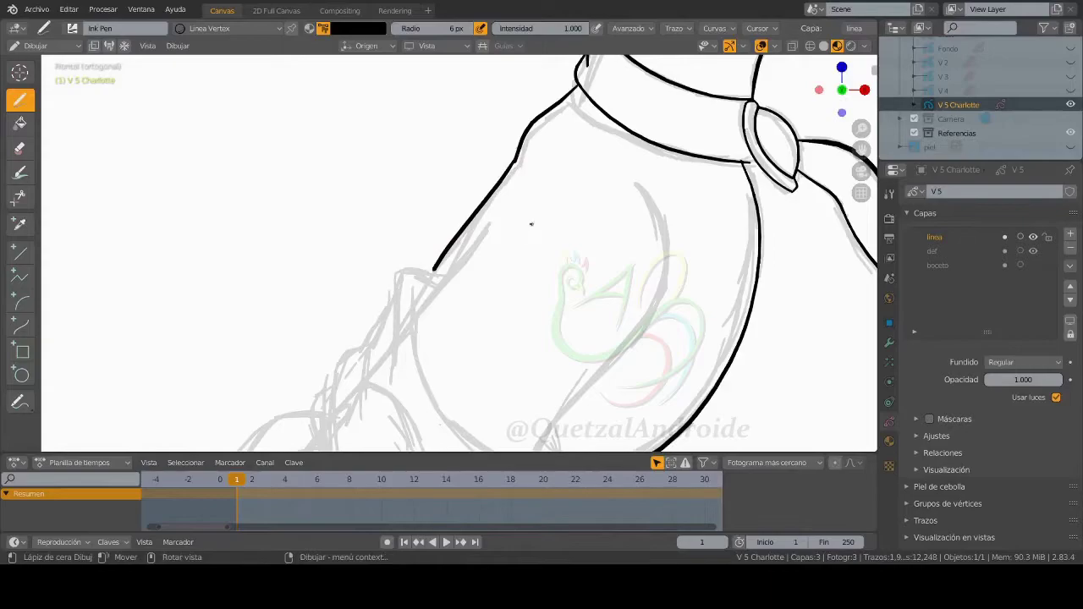
shift+middle_drag(532, 225, 402, 191)
drag(578, 127, 517, 262)
shift+middle_drag(525, 249, 551, 181)
drag(548, 184, 522, 232)
shift+middle_drag(700, 163, 565, 222)
key(ctrl+s)
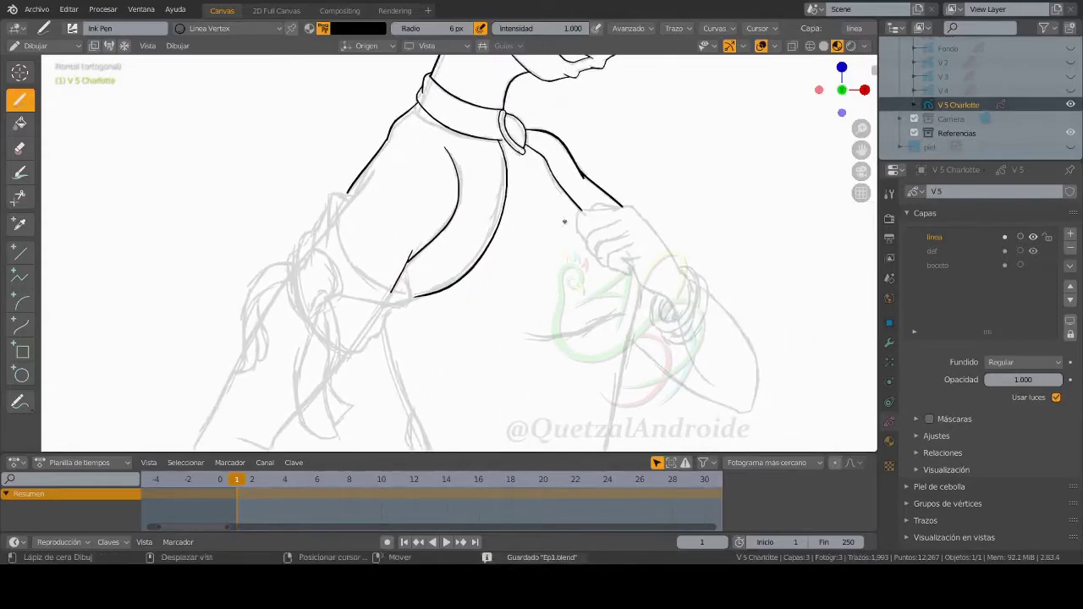
Step: Ink the right side of the body from the collar down toward the waist
shift+middle_drag(621, 341, 592, 174)
drag(583, 142, 542, 272)
shift+middle_drag(542, 273, 568, 170)
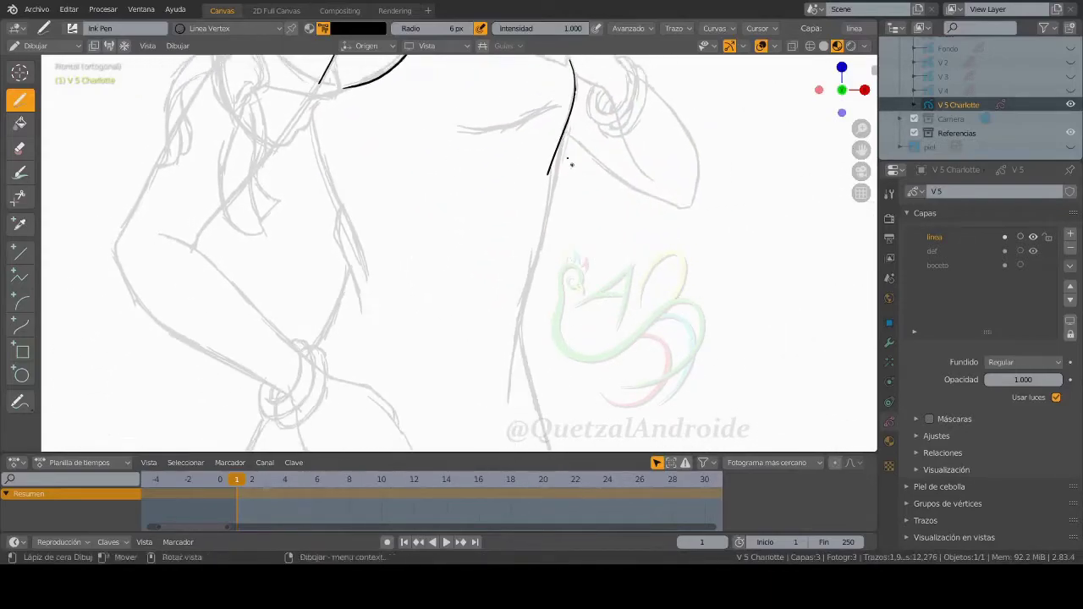
drag(565, 161, 505, 395)
shift+middle_drag(505, 395, 540, 190)
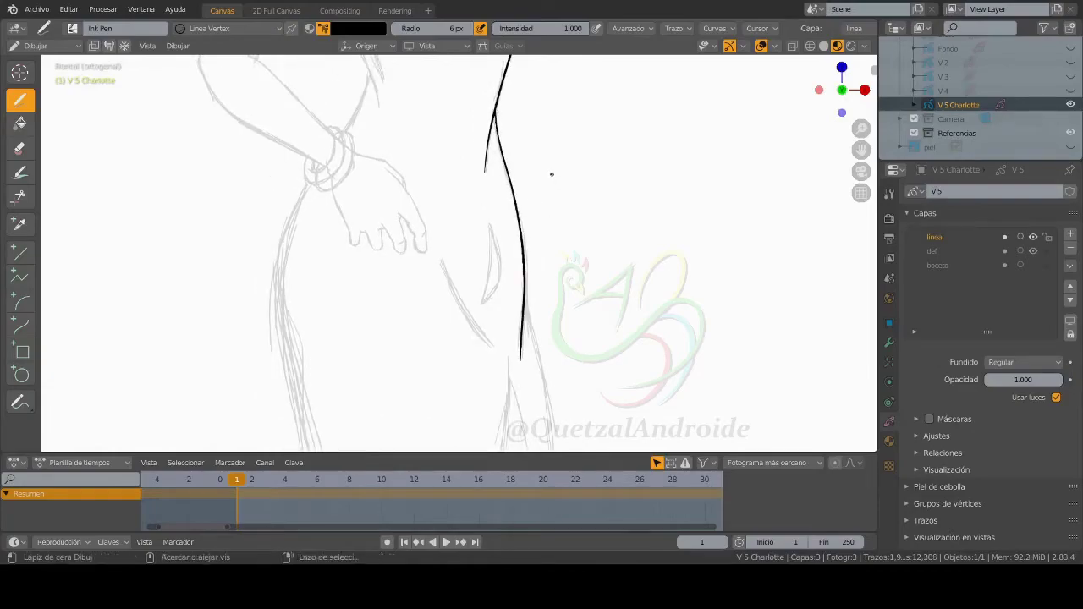
scroll(551, 174, down, 3)
scroll(533, 223, up, 3)
Step: Add short ink marks near the shoulder line and across the torso
drag(440, 127, 450, 194)
shift+middle_drag(450, 195, 446, 137)
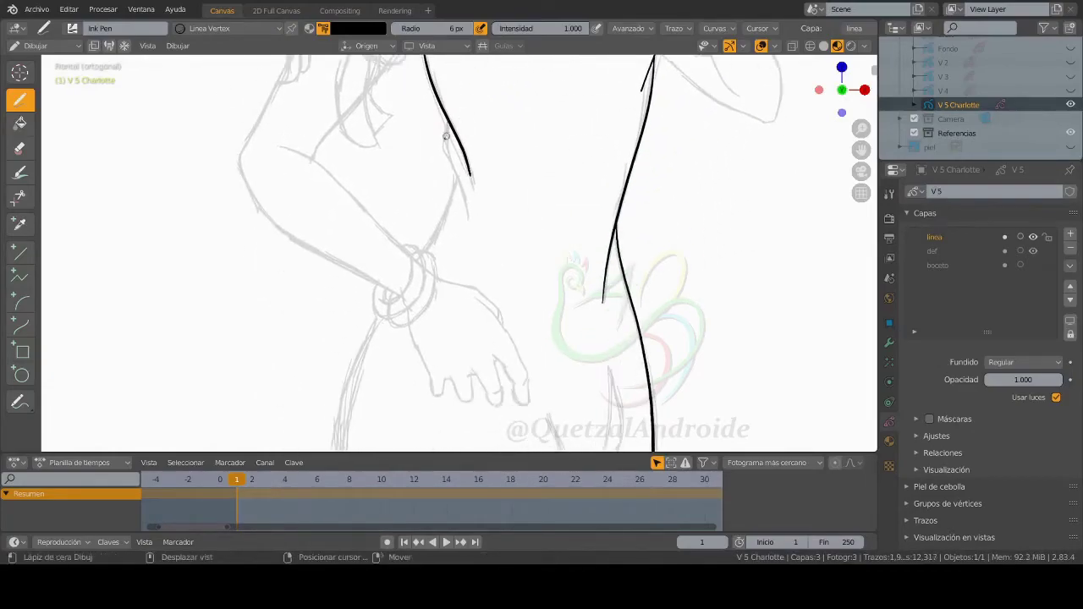
drag(446, 136, 471, 228)
shift+middle_drag(471, 229, 457, 135)
drag(431, 102, 476, 197)
shift+middle_drag(475, 197, 569, 242)
Step: Draw the long arm line up to the shoulder and outline the top of the hand
scroll(527, 208, up, 3)
shift+middle_drag(527, 208, 377, 286)
drag(377, 286, 491, 127)
shift+middle_drag(491, 127, 459, 152)
drag(450, 144, 503, 156)
shift+middle_drag(503, 156, 473, 141)
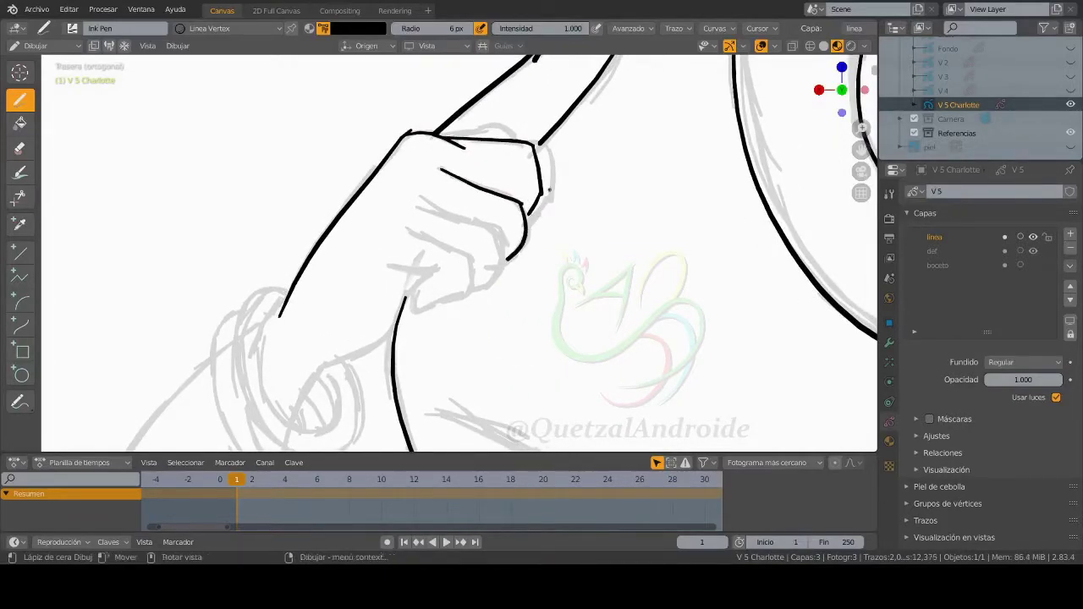
Step: Remove the curved knuckle stroke under the hand and retry the diagonal finger line
key(ctrl+z)
drag(439, 169, 526, 206)
key(ctrl+z)
shift+middle_drag(514, 259, 548, 220)
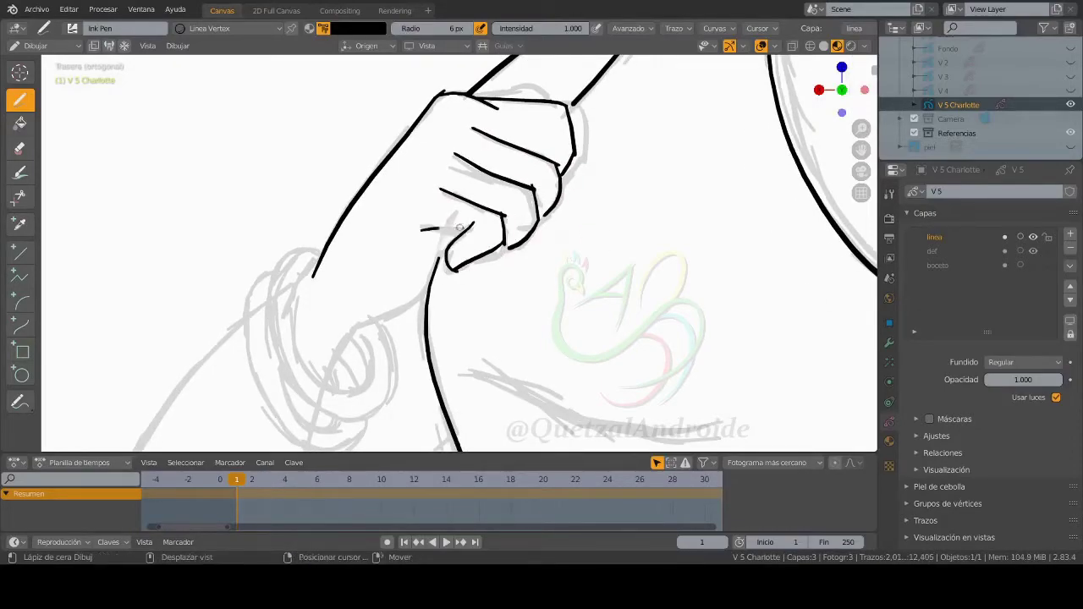
shift+middle_drag(518, 198, 536, 155)
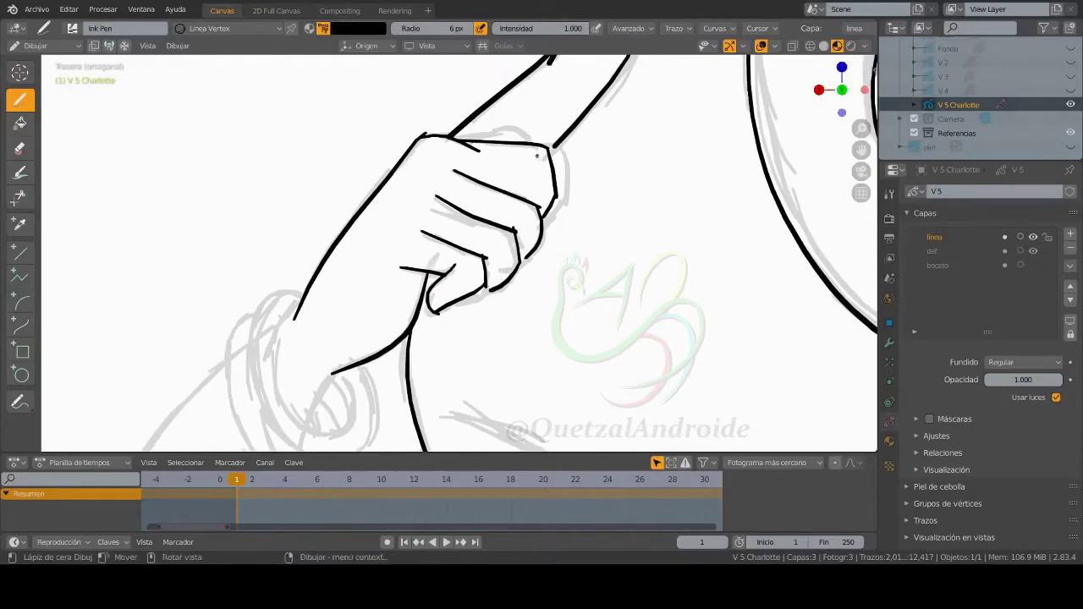
scroll(534, 187, down, 3)
scroll(513, 248, up, 2)
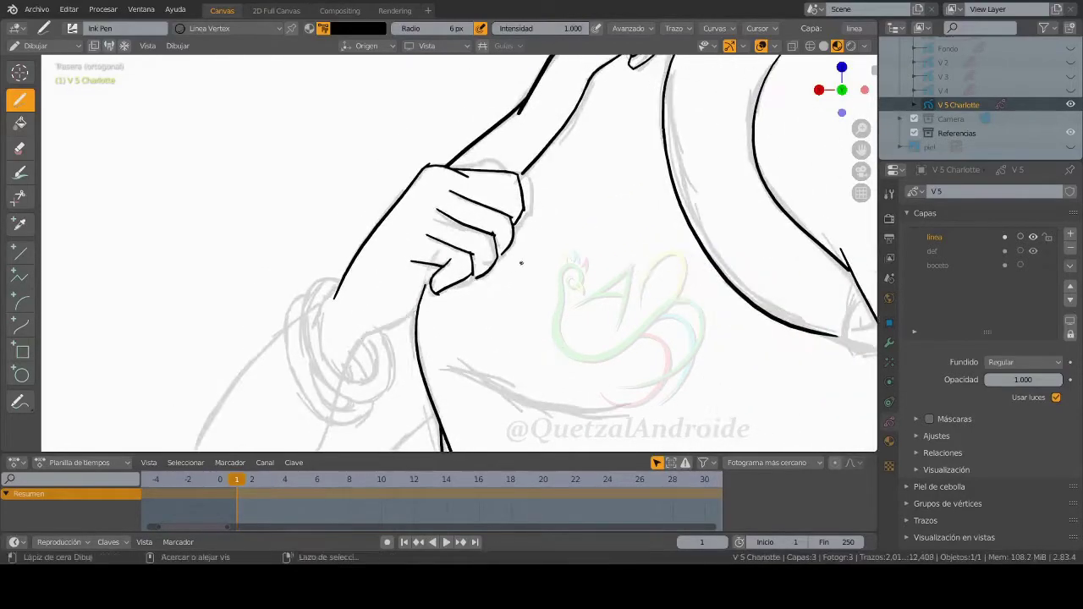
Step: Undo the remaining bad hand strokes, checking the result in front and back views
key(ctrl+z)
key(ctrl+z)
key(ctrl+z)
middle_drag(522, 267, 441, 217)
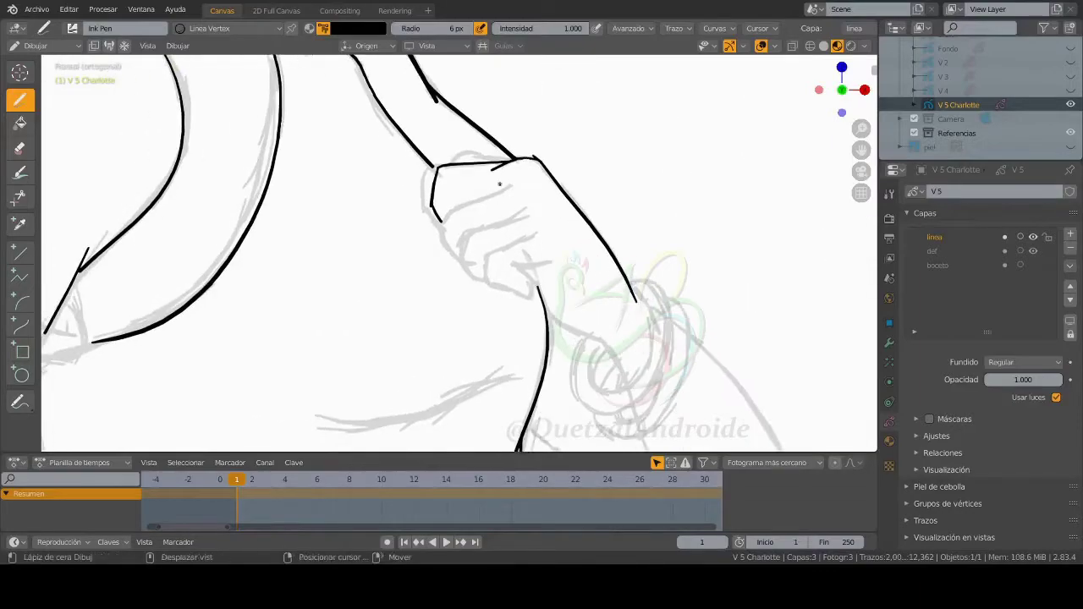
key(ctrl+z)
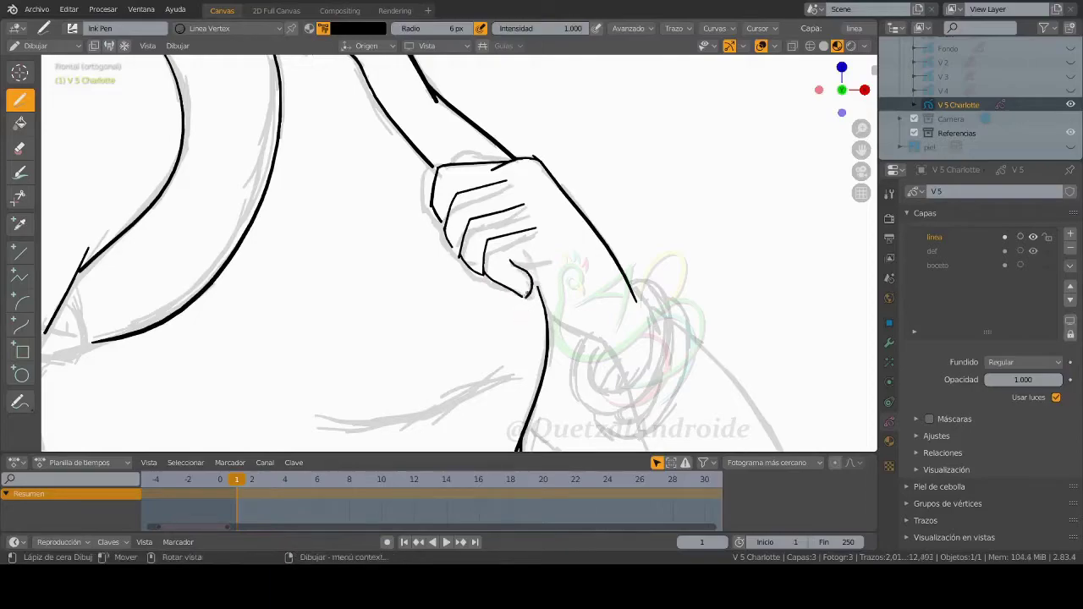
mouse_move(550, 262)
middle_down()
mouse_move(496, 242)
mouse_move(473, 273)
mouse_move(381, 301)
middle_up()
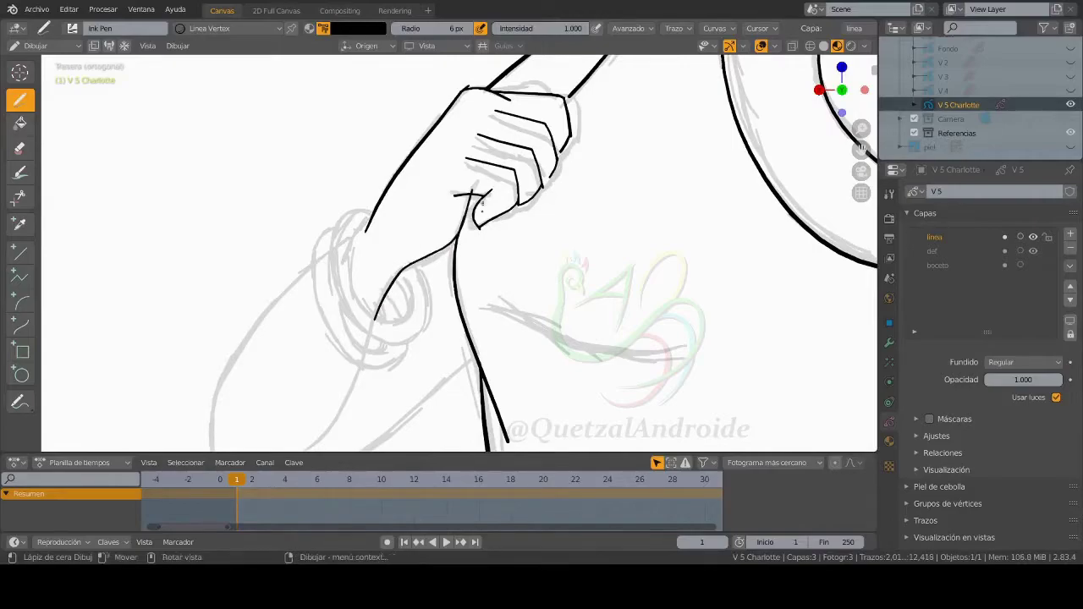
Step: Add a short ink stroke on the hand and save the file
scroll(482, 207, down, 3)
scroll(482, 207, up, 4)
drag(464, 194, 542, 224)
scroll(474, 352, down, 3)
key(ctrl+s)
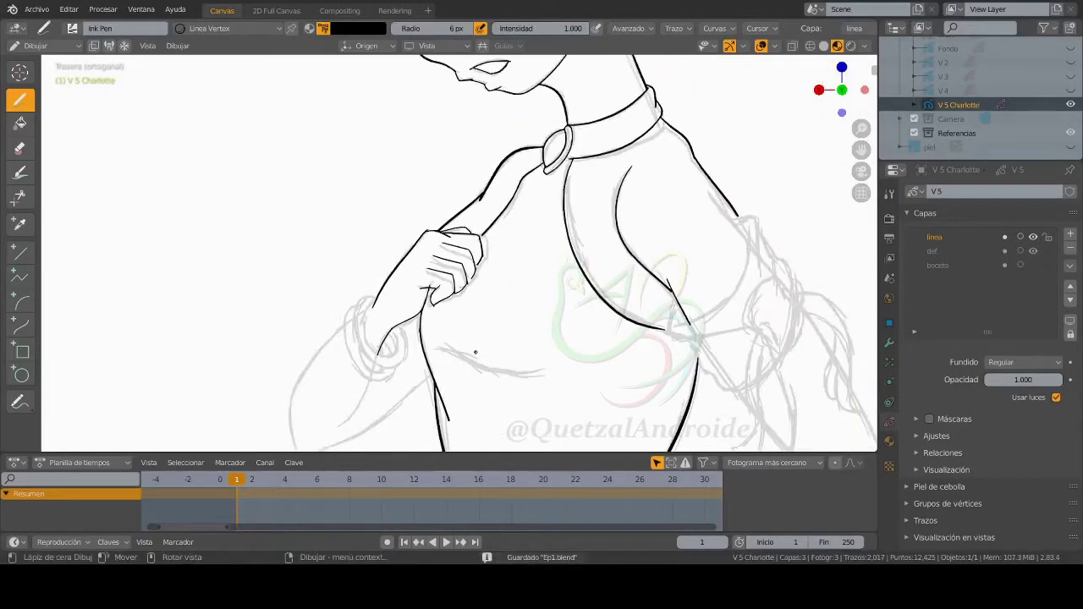
Step: Draw the lower arm line, redo it longer, and close the gap at the elbow corner
mouse_move(475, 352)
shift+middle_down()
mouse_move(496, 279)
mouse_move(510, 314)
mouse_move(425, 276)
shift+middle_up()
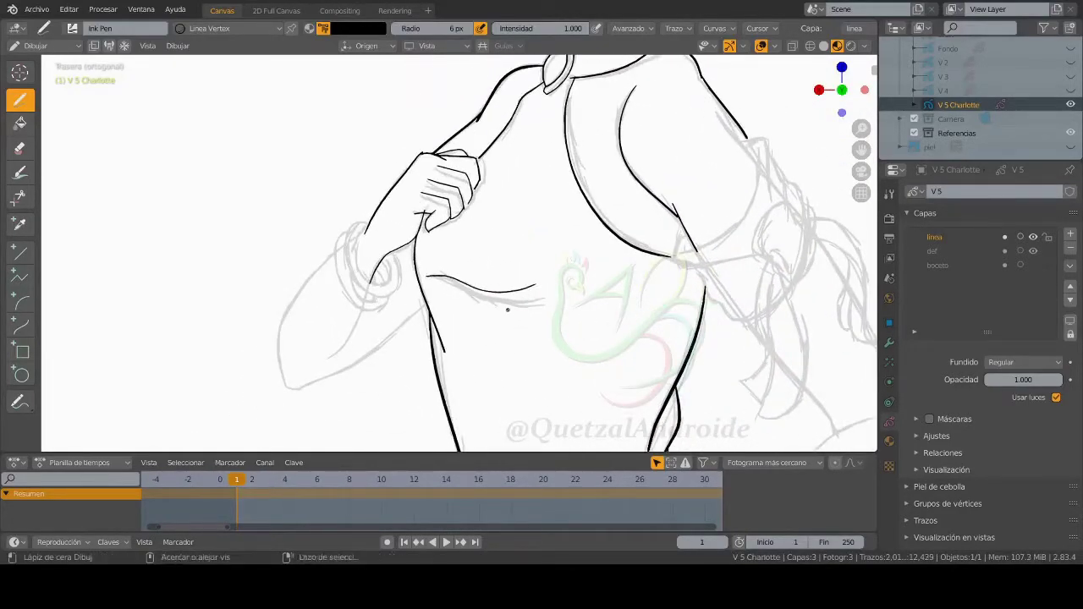
mouse_move(508, 310)
middle_down()
mouse_move(464, 278)
mouse_move(457, 237)
middle_up()
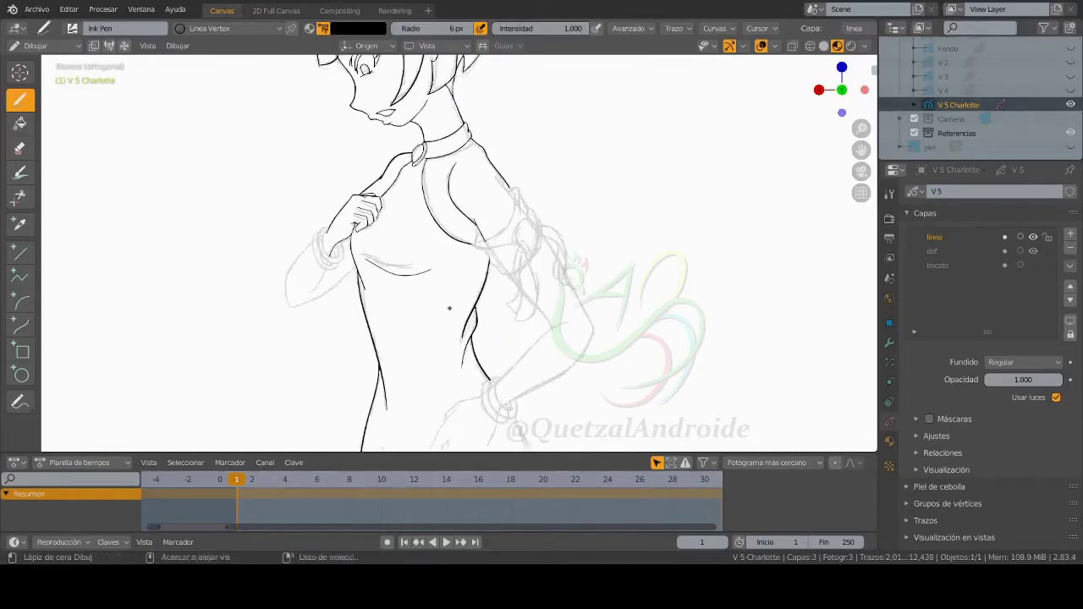
scroll(440, 220, up, 2)
scroll(423, 211, up, 2)
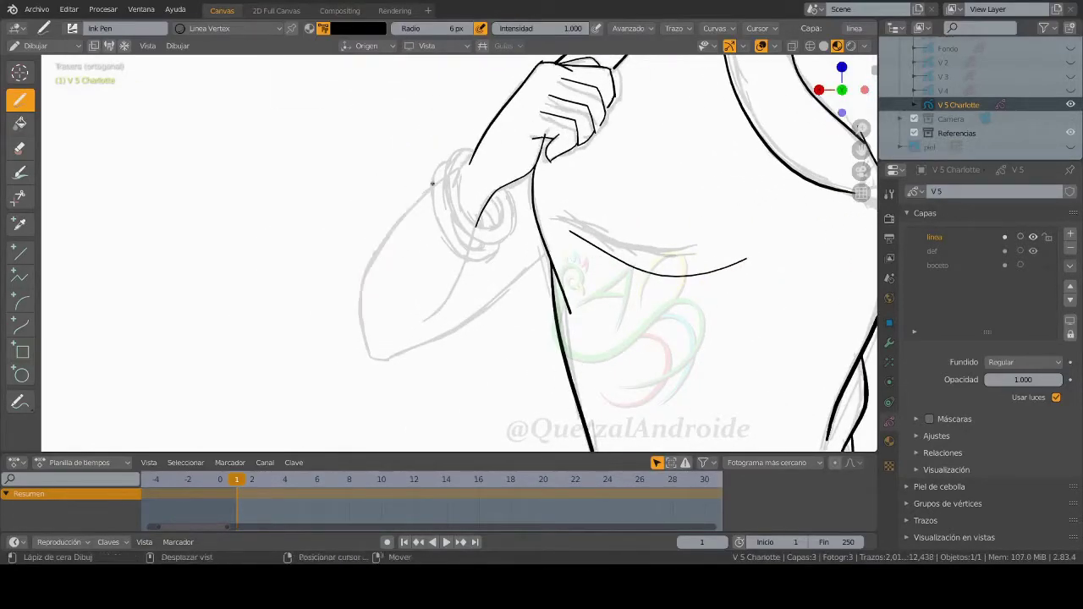
mouse_move(433, 181)
mouse_down()
mouse_move(369, 359)
mouse_move(517, 271)
mouse_up()
key(ctrl+z)
drag(383, 361, 540, 251)
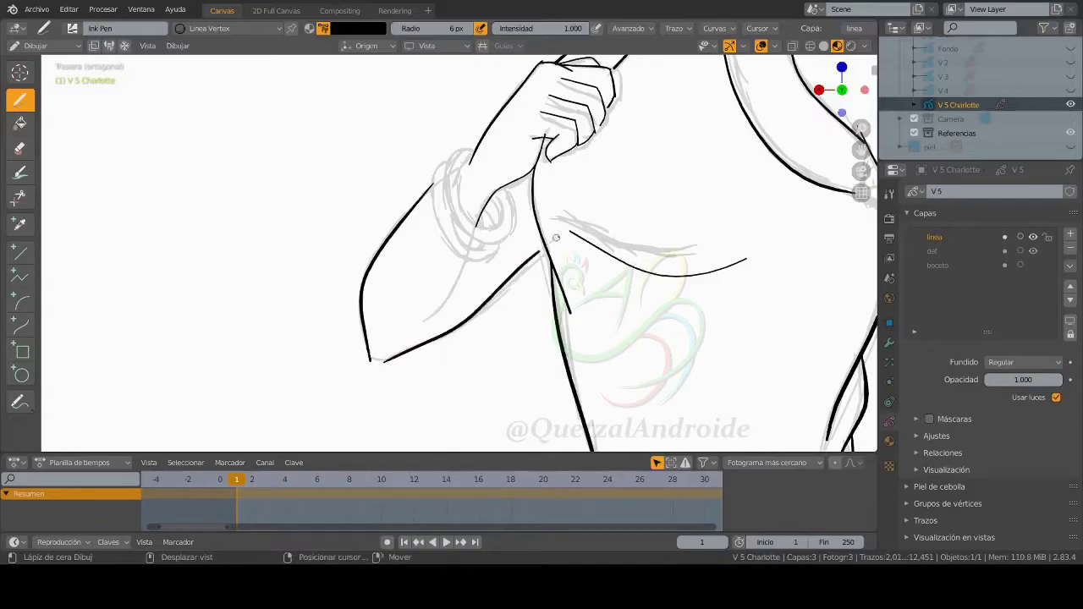
scroll(363, 338, up, 4)
drag(362, 342, 402, 346)
scroll(454, 313, down, 2)
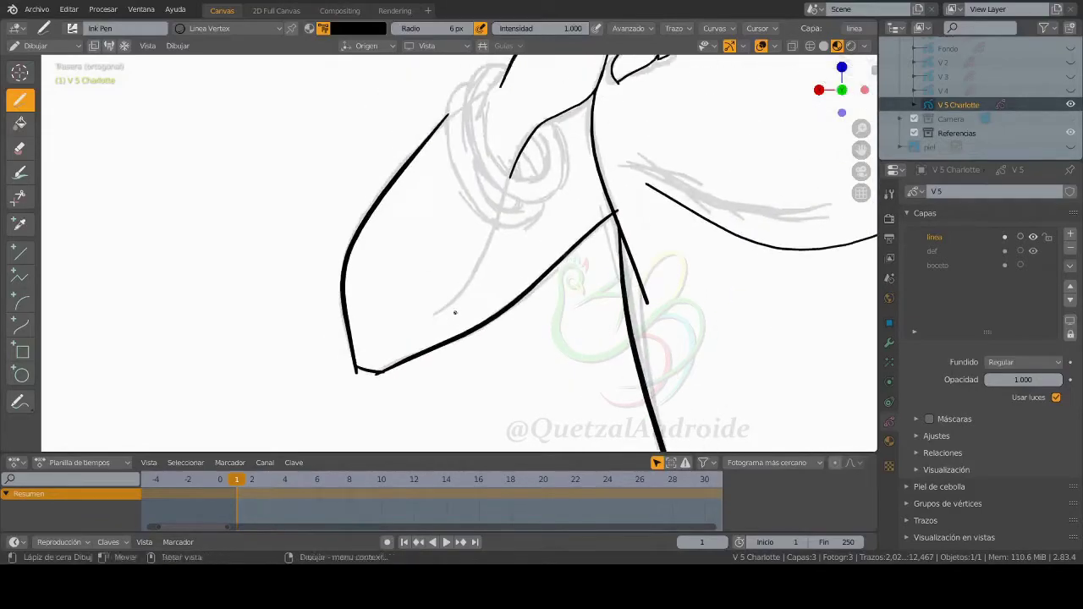
mouse_move(412, 331)
middle_down()
mouse_move(518, 269)
mouse_move(524, 227)
middle_up()
Step: With the Curve tool, draw and confirm the first bracelet curve and a small inner curve
key(shift+space)
click(474, 397)
drag(508, 161, 457, 275)
drag(483, 218, 537, 203)
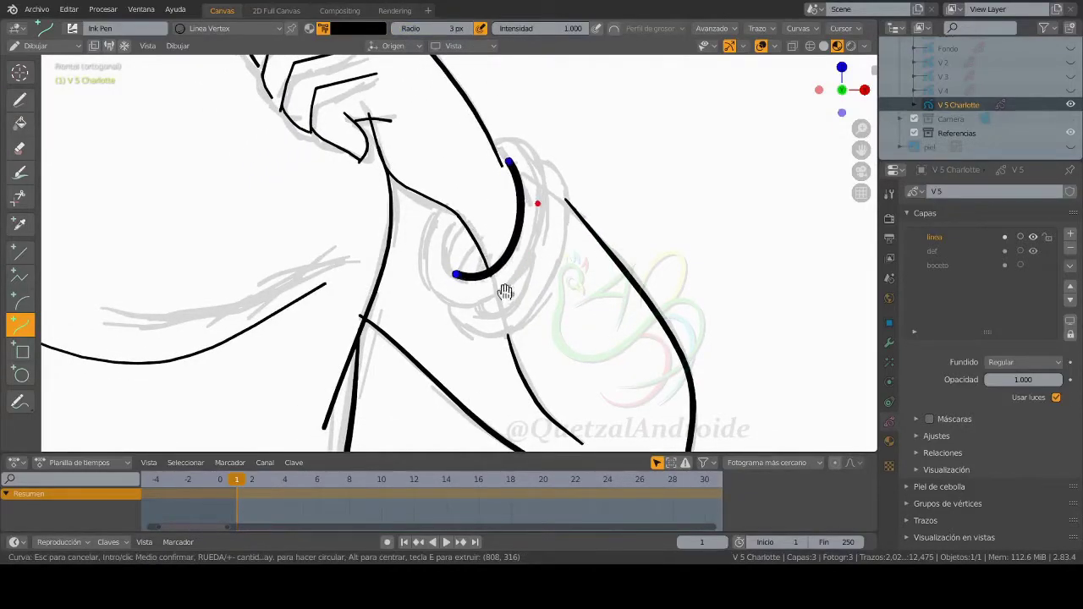
key(e)
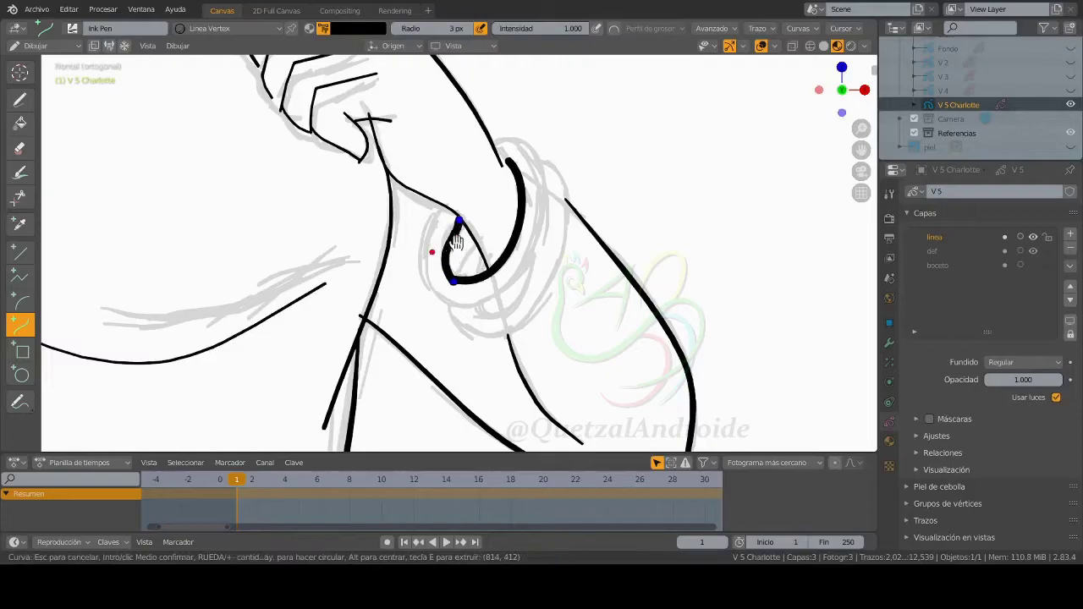
key(Return)
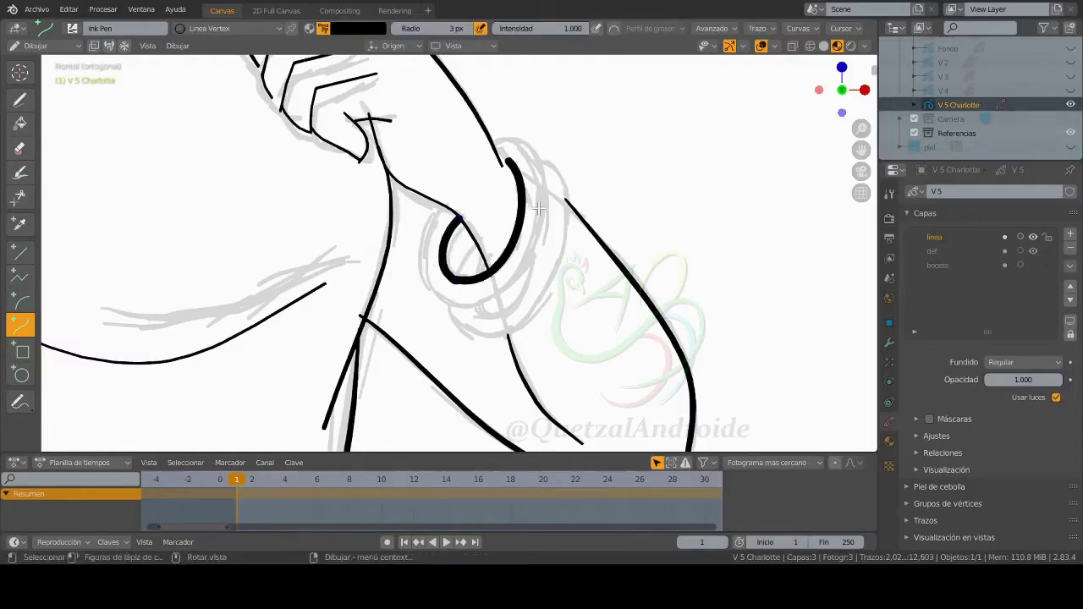
Step: Draw and bend an outer bracelet curve and an inner bracelet curve, confirming each
drag(451, 303, 520, 138)
mouse_move(486, 222)
mouse_down()
mouse_move(551, 153)
mouse_move(568, 154)
mouse_up()
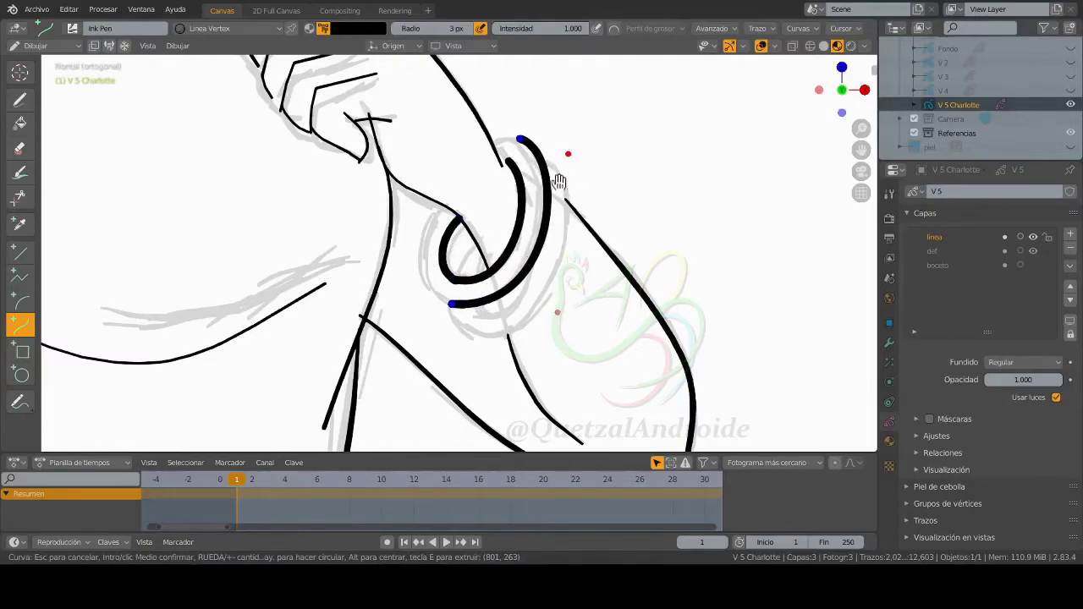
drag(451, 303, 442, 301)
key(Return)
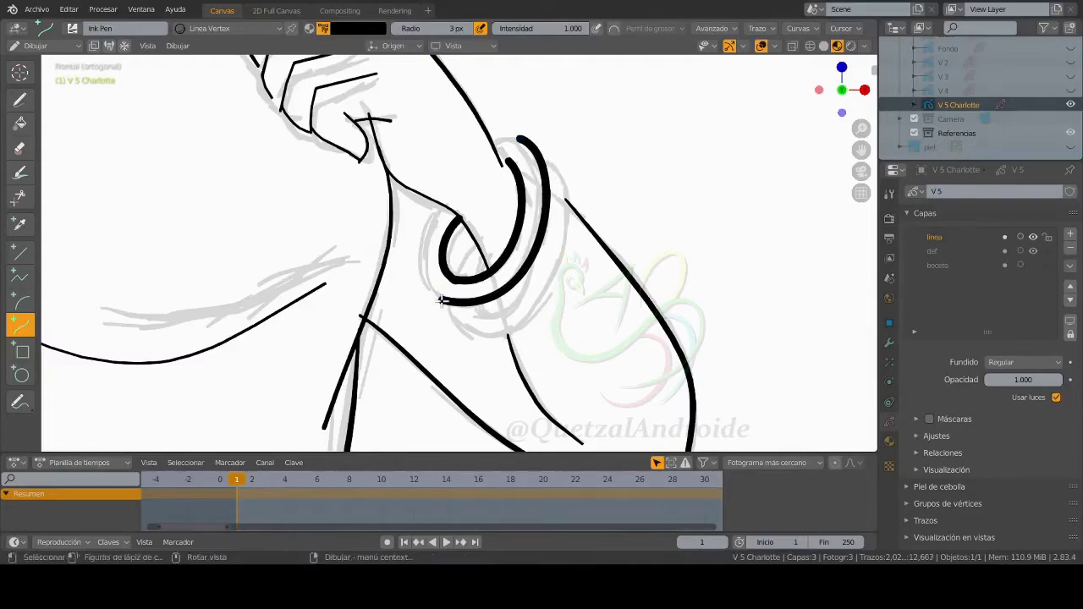
drag(441, 206, 440, 300)
drag(439, 254, 409, 278)
key(Return)
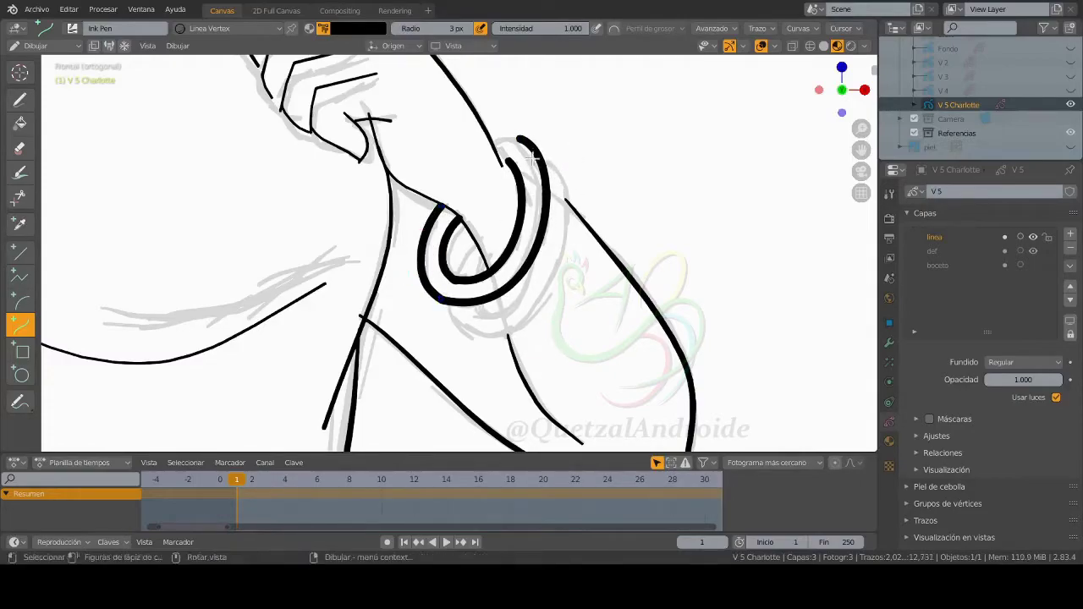
Step: Draw another outer bracelet arc, bending it to fit the bracelet before confirming
drag(547, 159, 470, 328)
drag(508, 243, 590, 191)
drag(582, 328, 556, 362)
drag(600, 187, 605, 186)
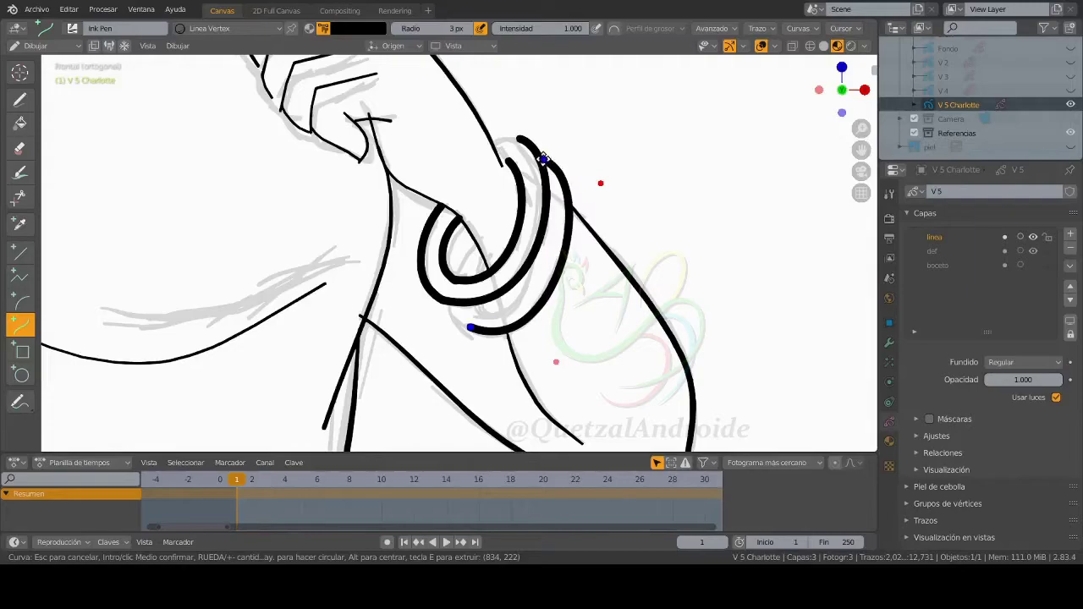
key(Return)
scroll(511, 281, up, 1)
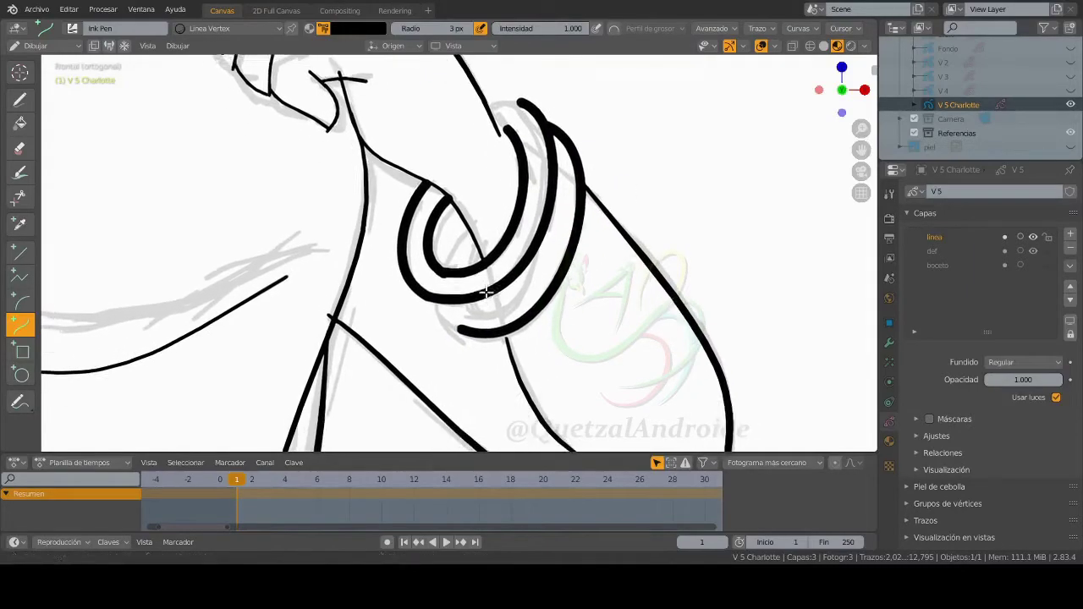
scroll(516, 284, up, 2)
Step: Switch back to the freehand Draw tool and enter Edit Mode on the ink strokes
key(d)
scroll(525, 287, down, 1)
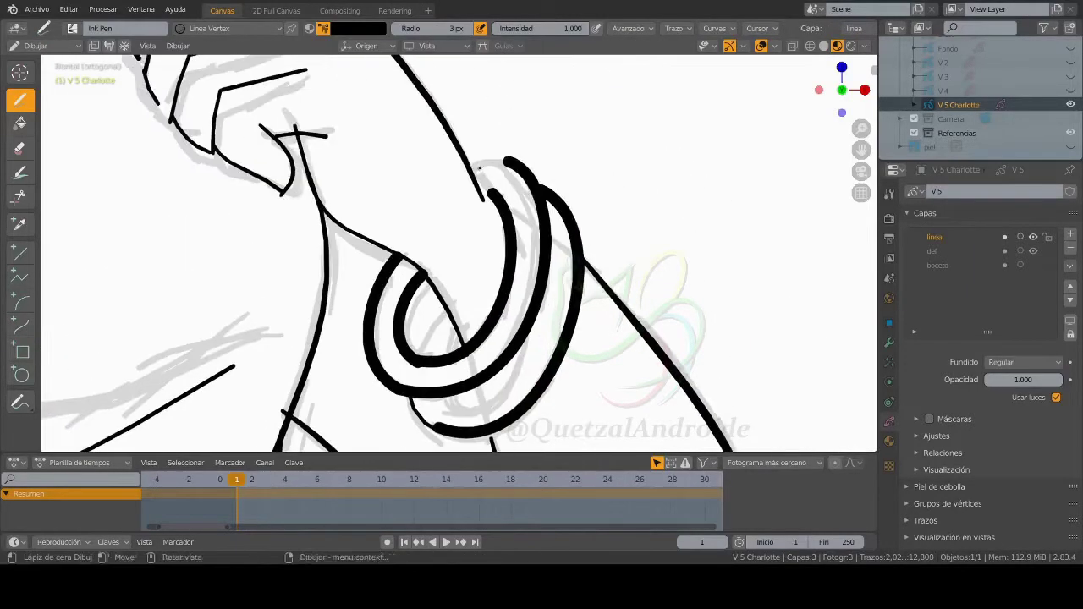
key(Tab)
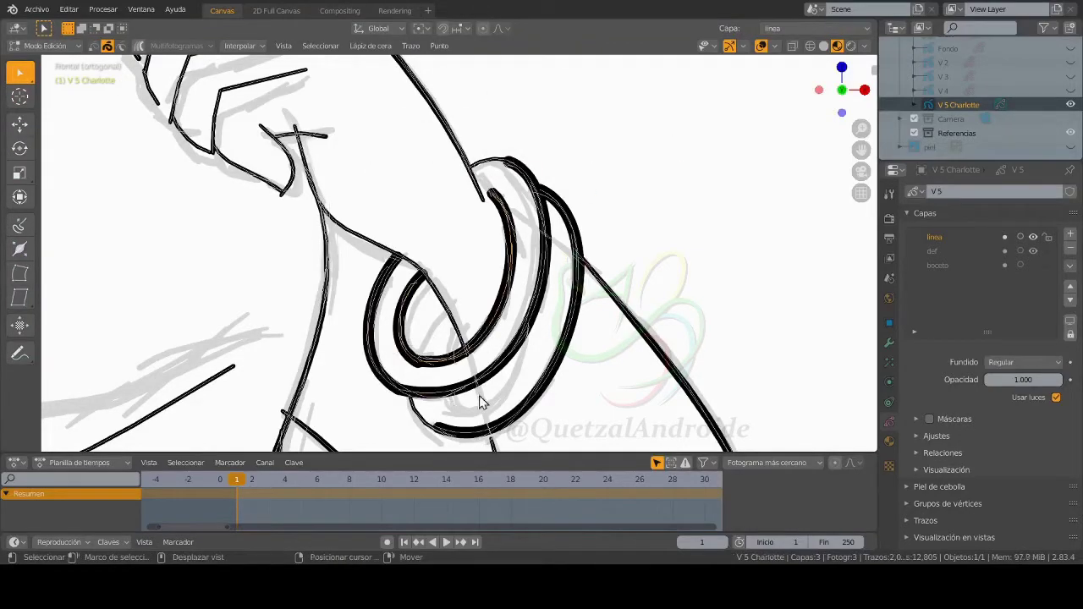
Step: Return to Draw Mode, frame the bracelet rings, zoom out to the figure, and save Ep1.blend
key(Tab)
shift+middle_drag(602, 258, 603, 236)
scroll(602, 236, up, 1)
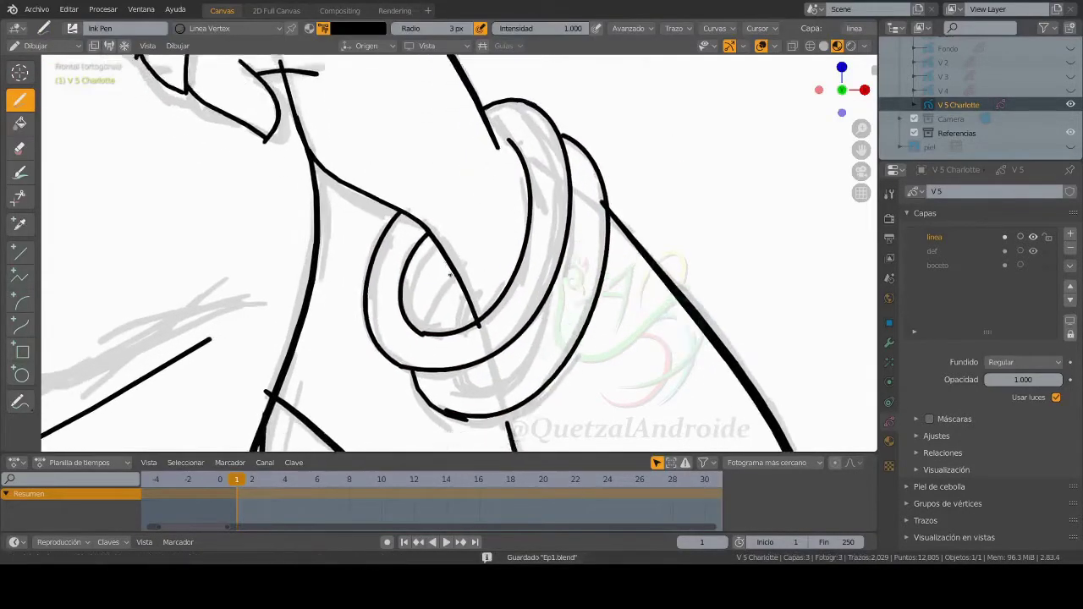
scroll(602, 236, up, 1)
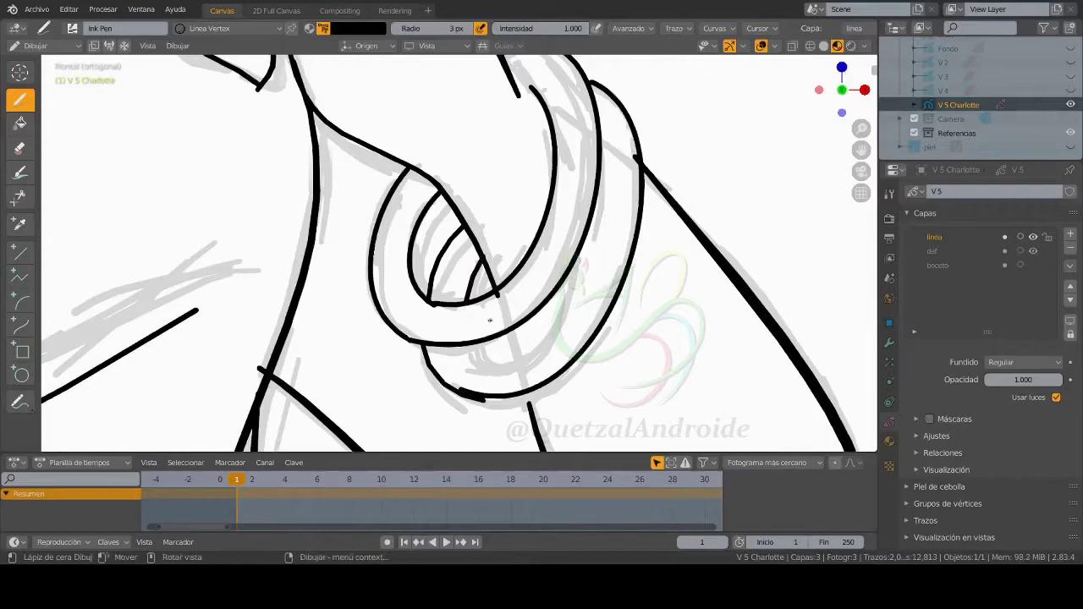
shift+middle_drag(490, 320, 514, 189)
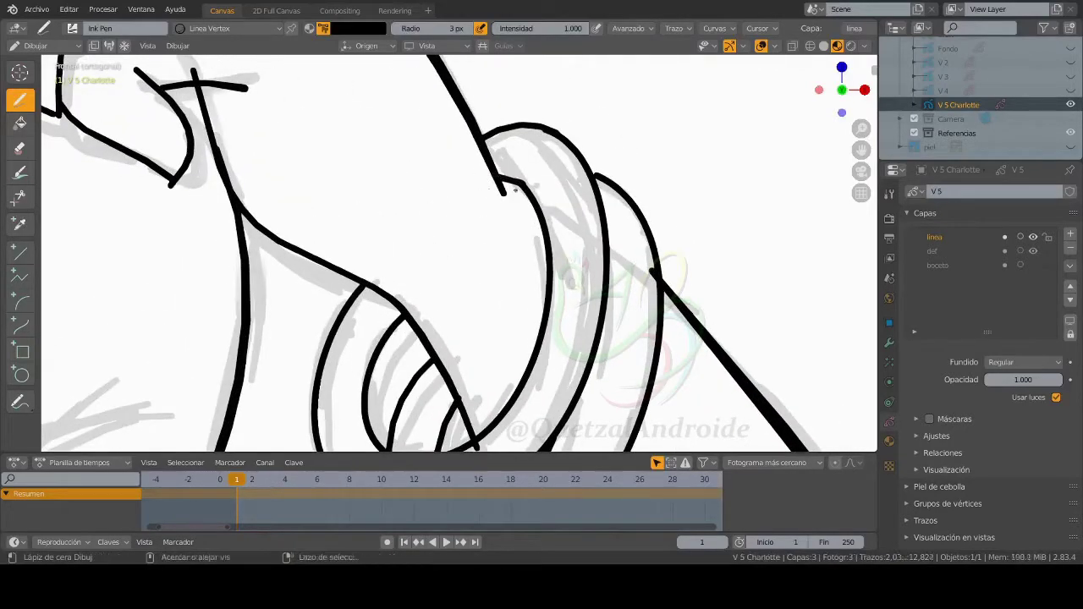
scroll(515, 189, down, 1)
scroll(512, 270, down, 2)
key(ctrl+s)
scroll(509, 347, down, 1)
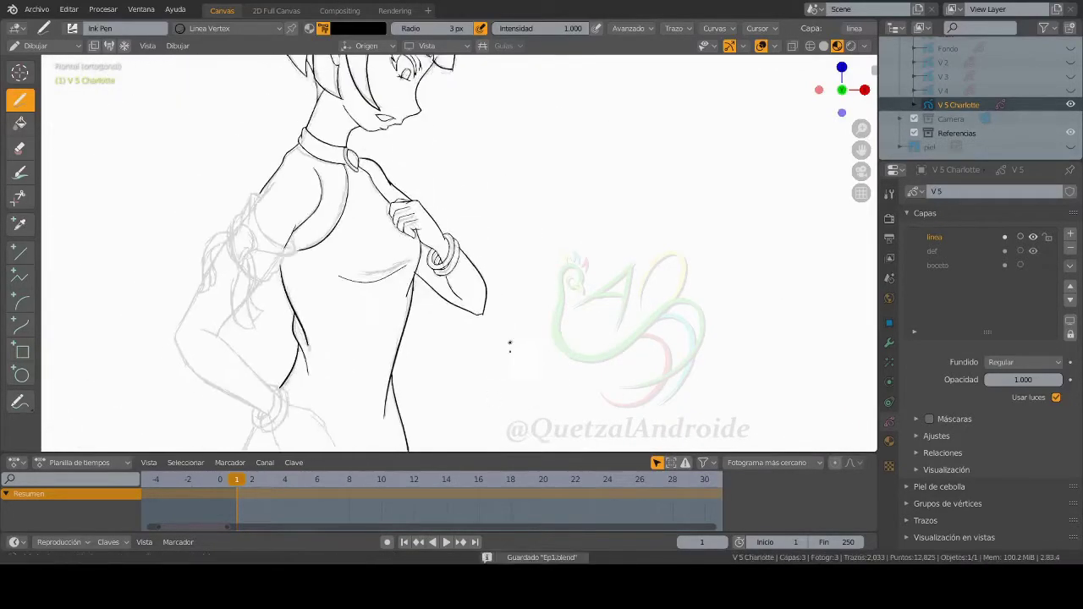
scroll(509, 346, down, 3)
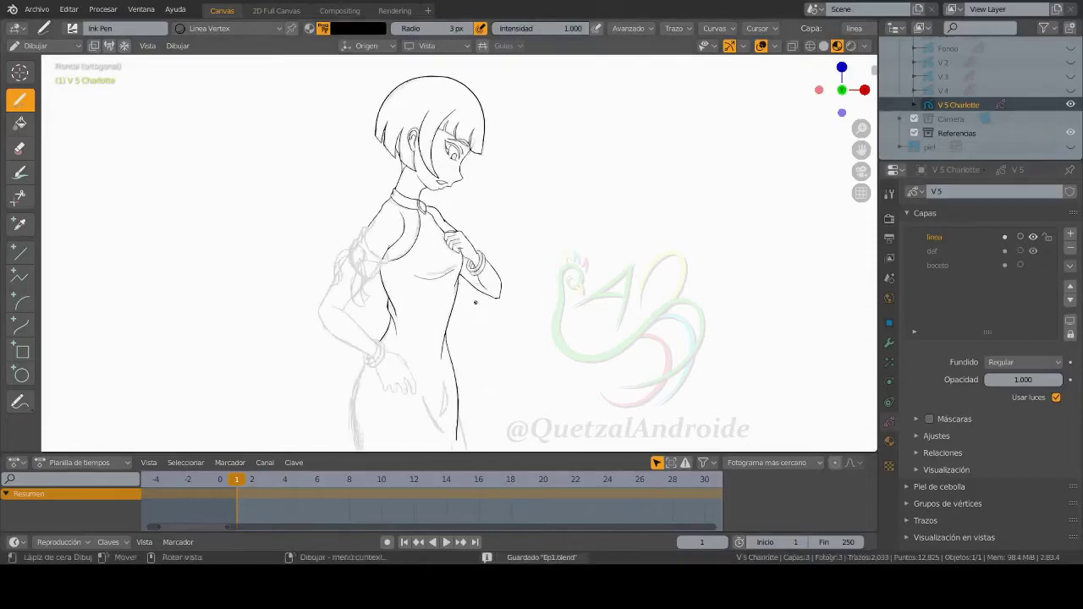
Step: Zoom in on the hip and hand, then ink the line along the side of the waist
ctrl+middle_drag(475, 302, 511, 290)
ctrl+middle_drag(296, 355, 391, 199)
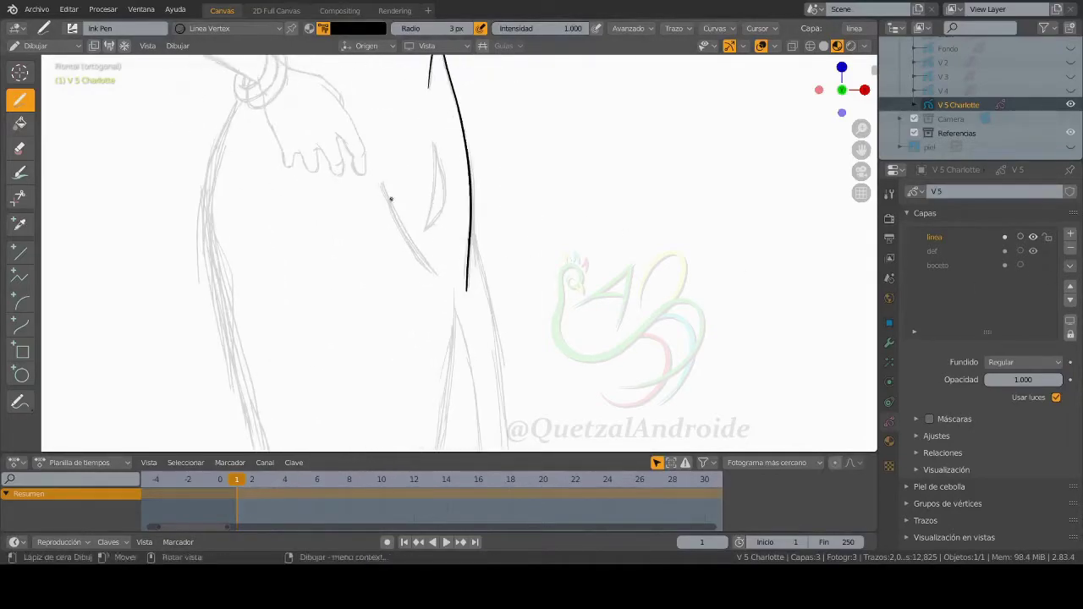
drag(384, 192, 436, 272)
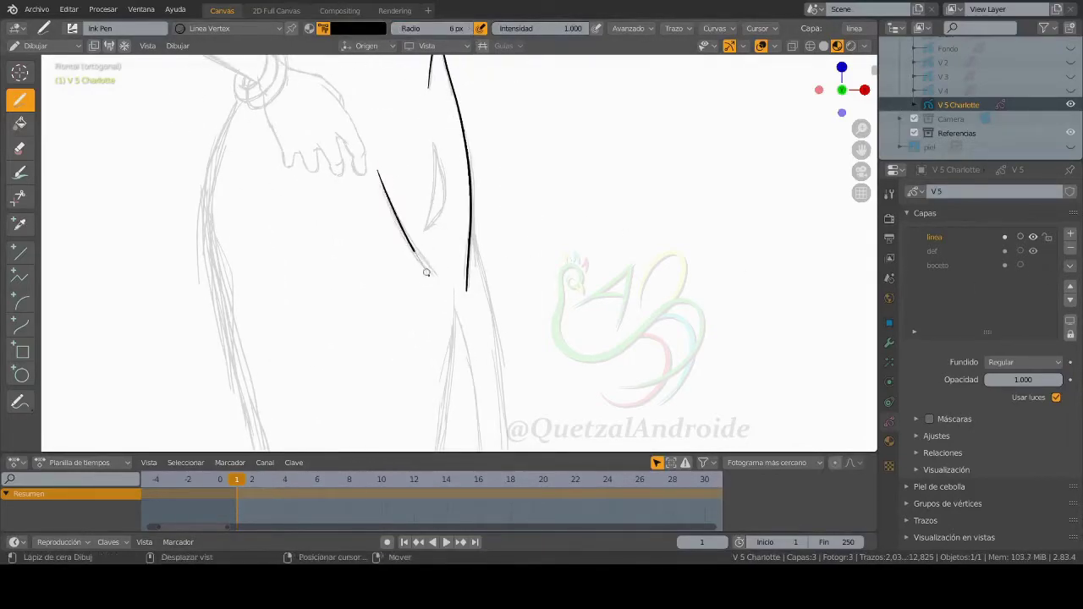
shift+middle_drag(426, 272, 460, 296)
scroll(471, 192, down, 3)
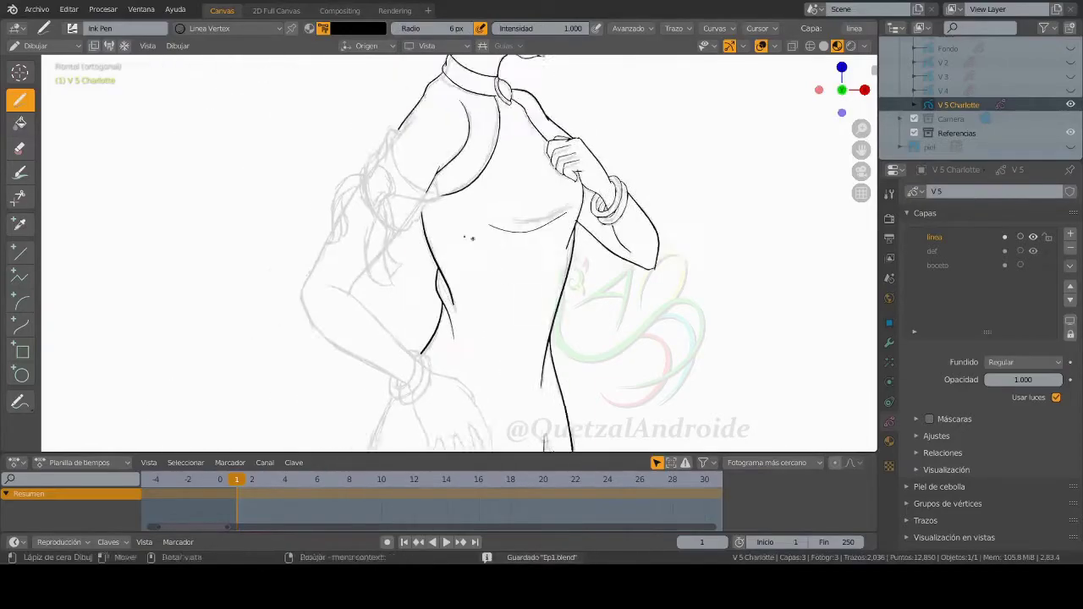
scroll(414, 184, up, 3)
Step: Ink the forearm's underside and top and the upper arm outline, then save Ep1.blend
shift+middle_drag(408, 243, 397, 279)
drag(457, 218, 540, 149)
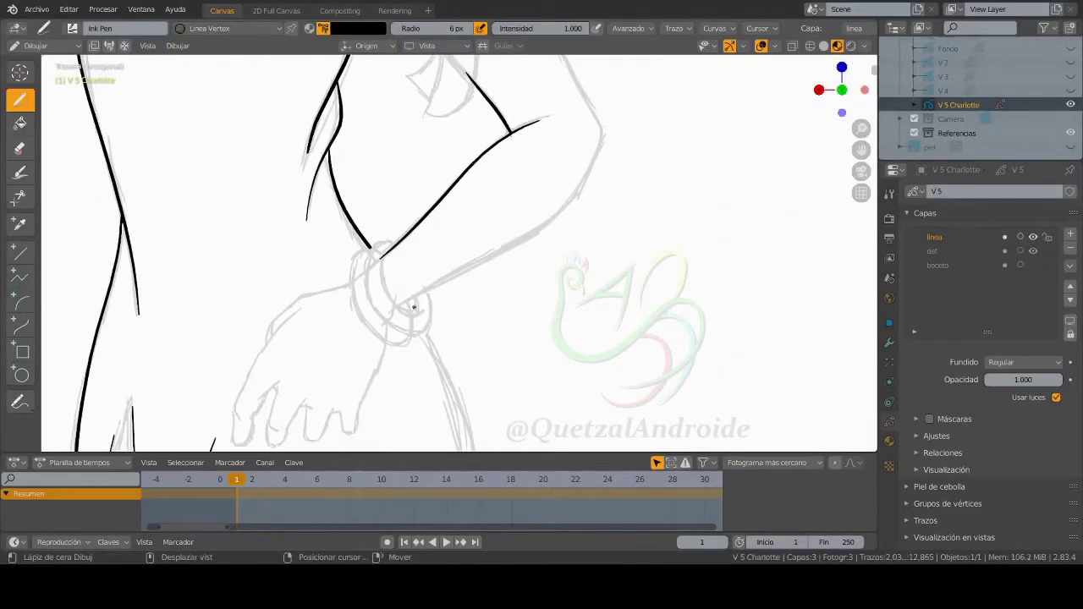
drag(398, 307, 608, 131)
shift+middle_drag(612, 107, 448, 239)
drag(463, 101, 373, 280)
scroll(441, 217, up, 4)
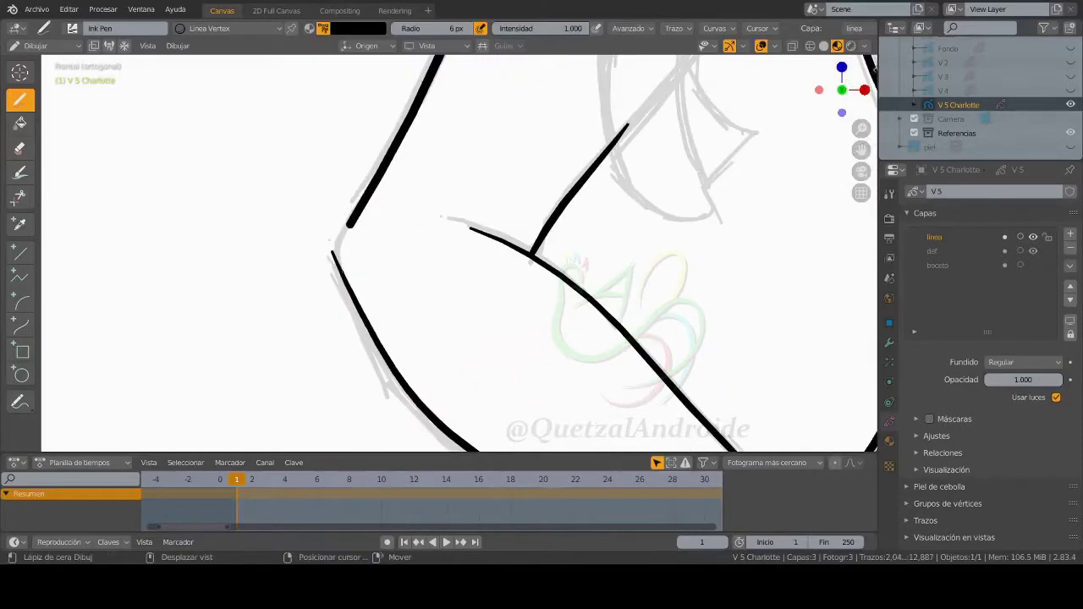
key(ctrl+s)
scroll(440, 217, down, 3)
scroll(471, 239, up, 1)
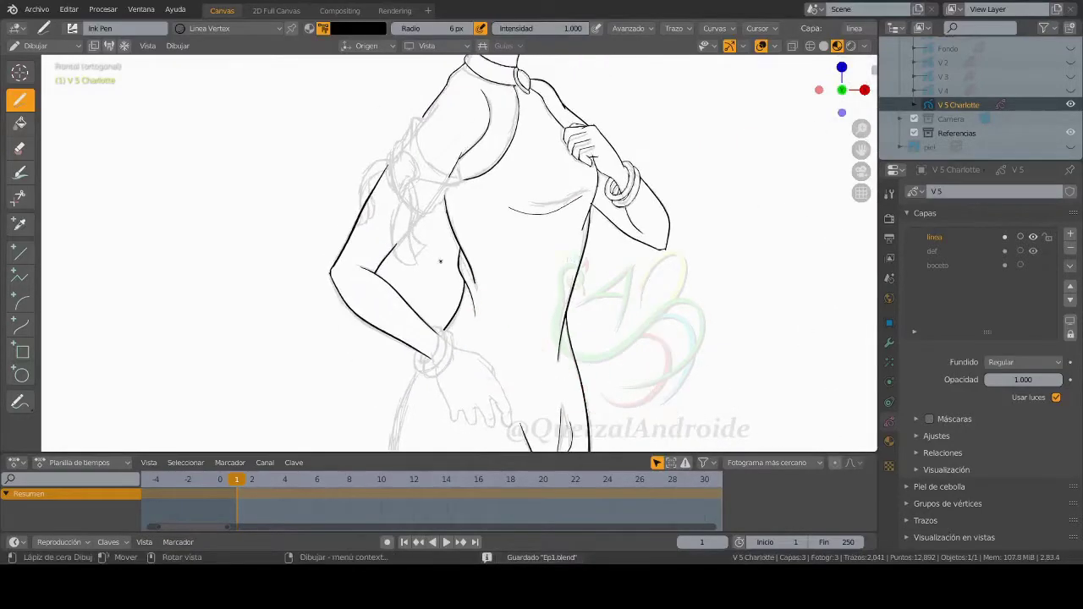
scroll(471, 240, up, 3)
scroll(476, 187, up, 2)
scroll(476, 187, up, 1)
Step: Ink the top of the hand to the wrist, extend the arm line, and trace the back of the hand
drag(541, 165, 396, 283)
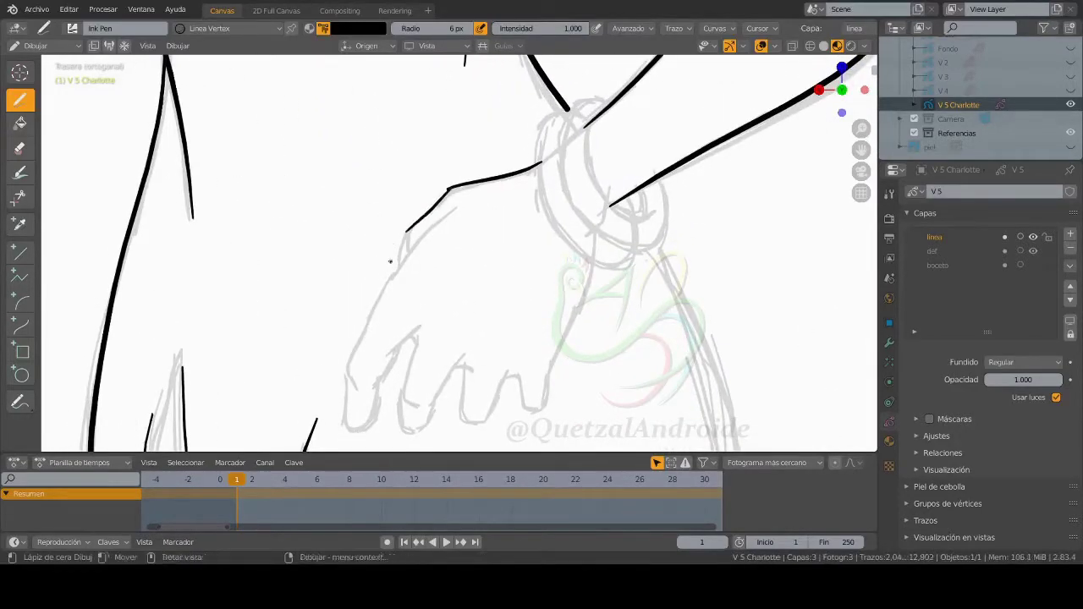
key(ctrl+z)
drag(490, 168, 406, 267)
scroll(465, 167, down, 1)
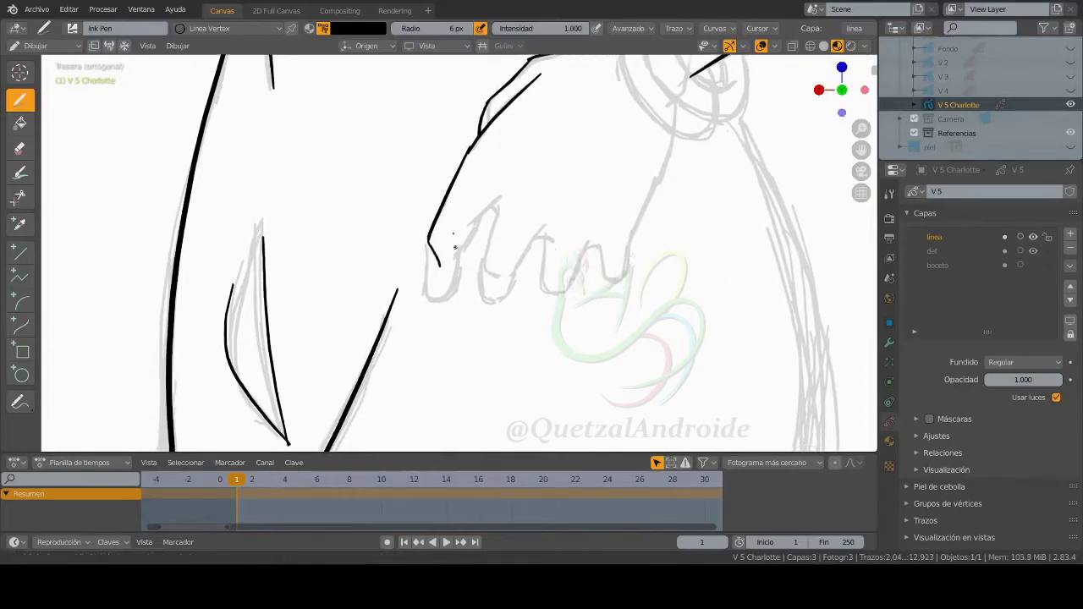
shift+middle_drag(434, 252, 430, 199)
drag(425, 199, 436, 256)
scroll(465, 231, up, 2)
shift+middle_drag(465, 230, 436, 300)
Step: Outline each of the four fingers, ending with a hooked line on the last finger
drag(420, 275, 489, 191)
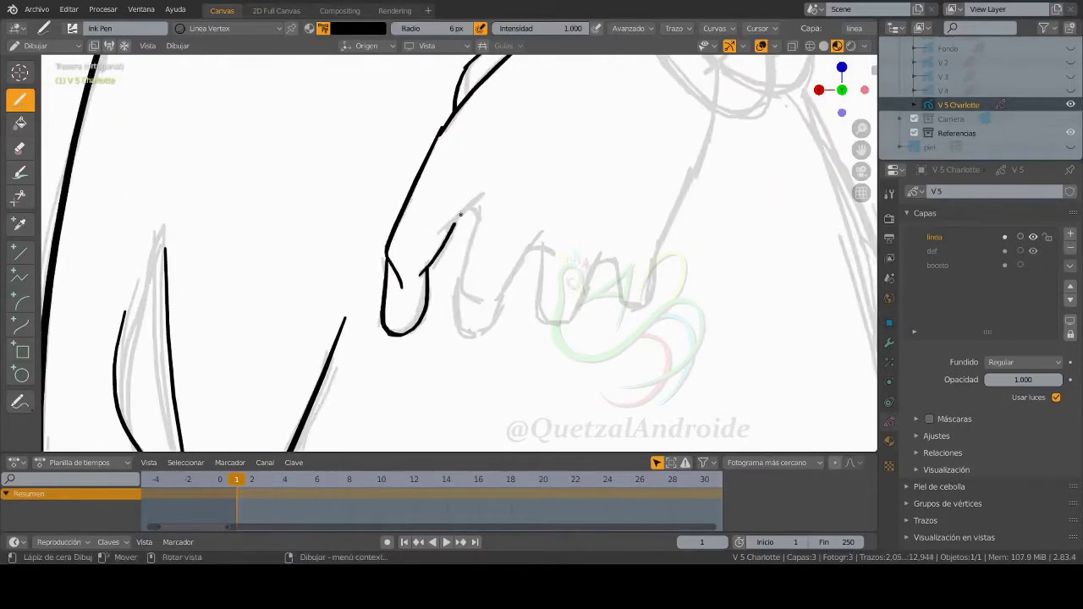
shift+middle_drag(482, 212, 469, 164)
shift+middle_drag(451, 250, 448, 216)
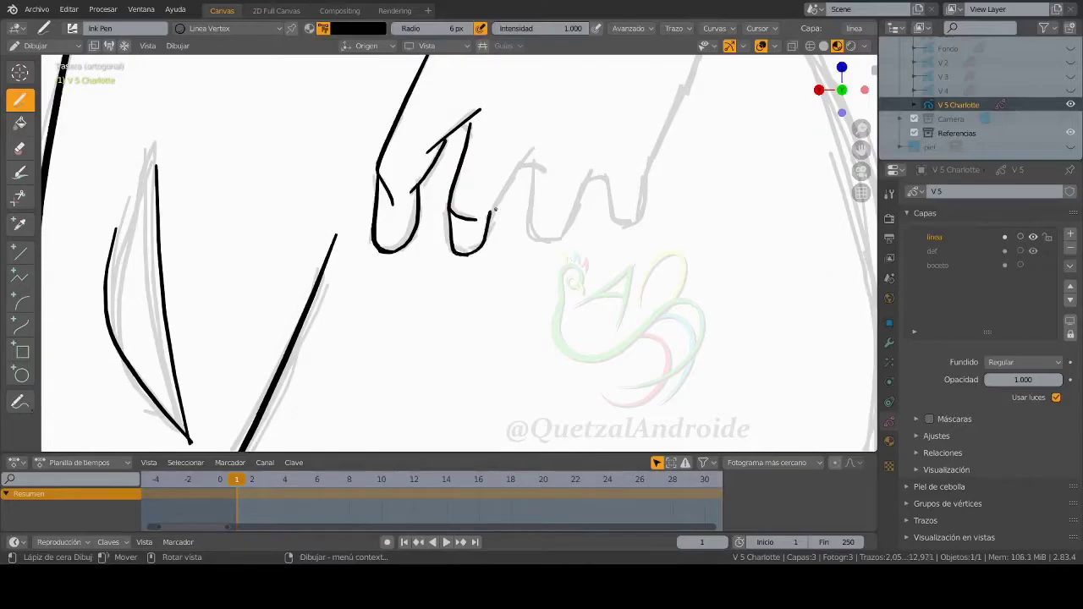
shift+middle_drag(539, 142, 469, 142)
drag(463, 155, 462, 201)
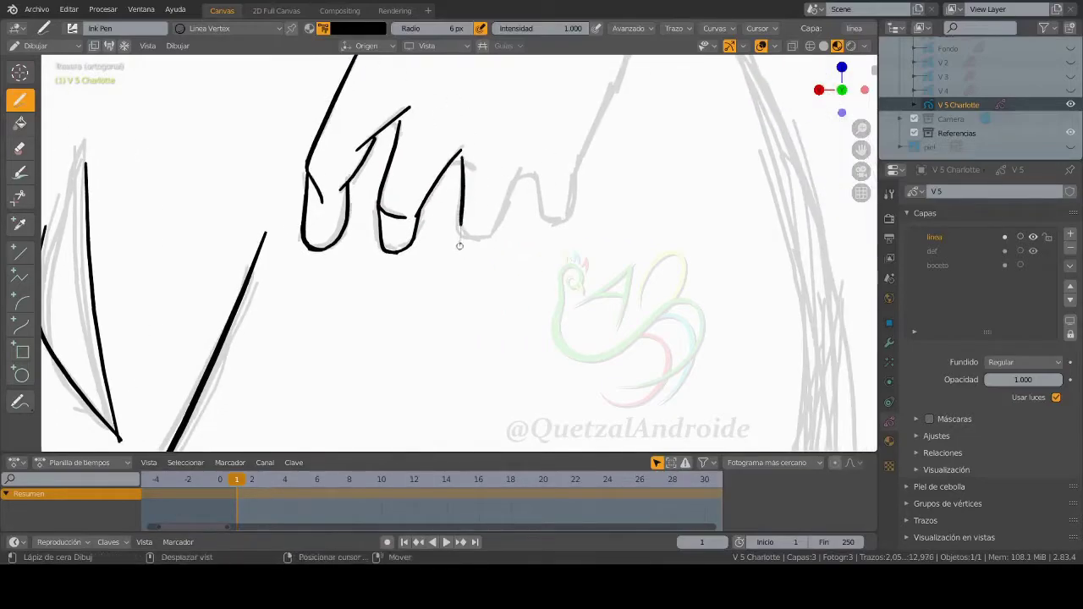
mouse_move(523, 166)
mouse_down()
mouse_move(496, 236)
mouse_move(577, 158)
mouse_up()
shift+middle_drag(577, 158, 583, 186)
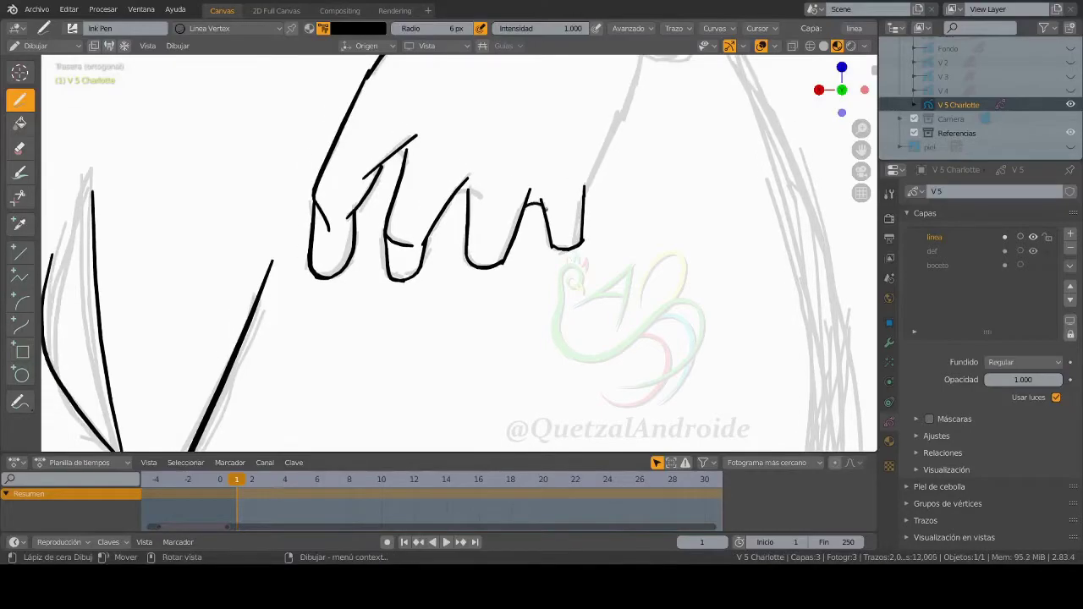
scroll(539, 272, down, 1)
scroll(539, 273, down, 2)
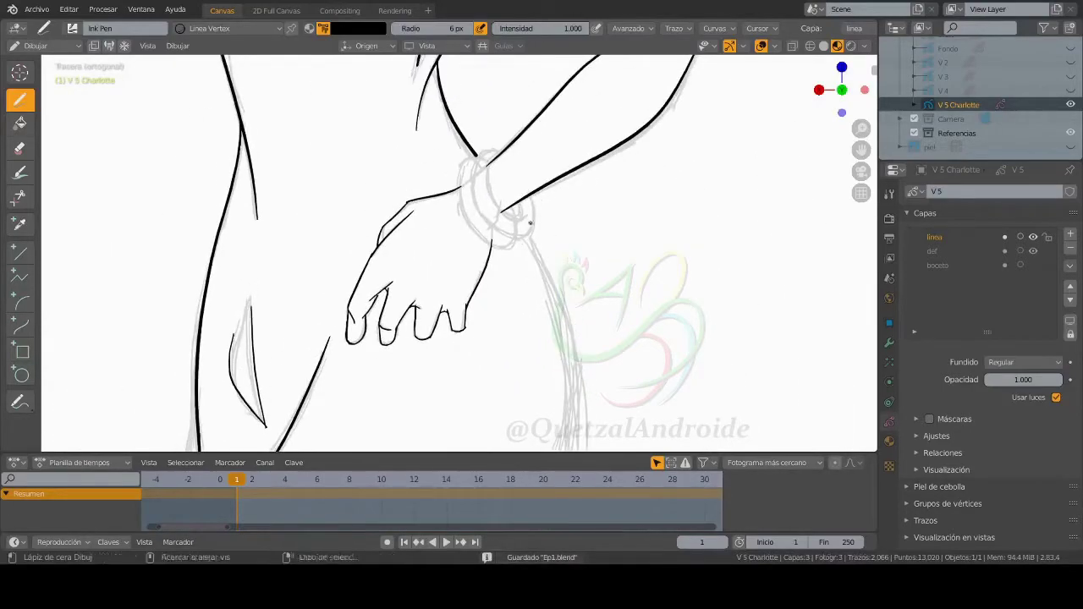
scroll(530, 223, up, 3)
Step: Draw two curved bracelet arcs with the Curve tool, one across the front and one on the right side
key(shift+space)
drag(449, 28, 398, 28)
drag(448, 150, 541, 305)
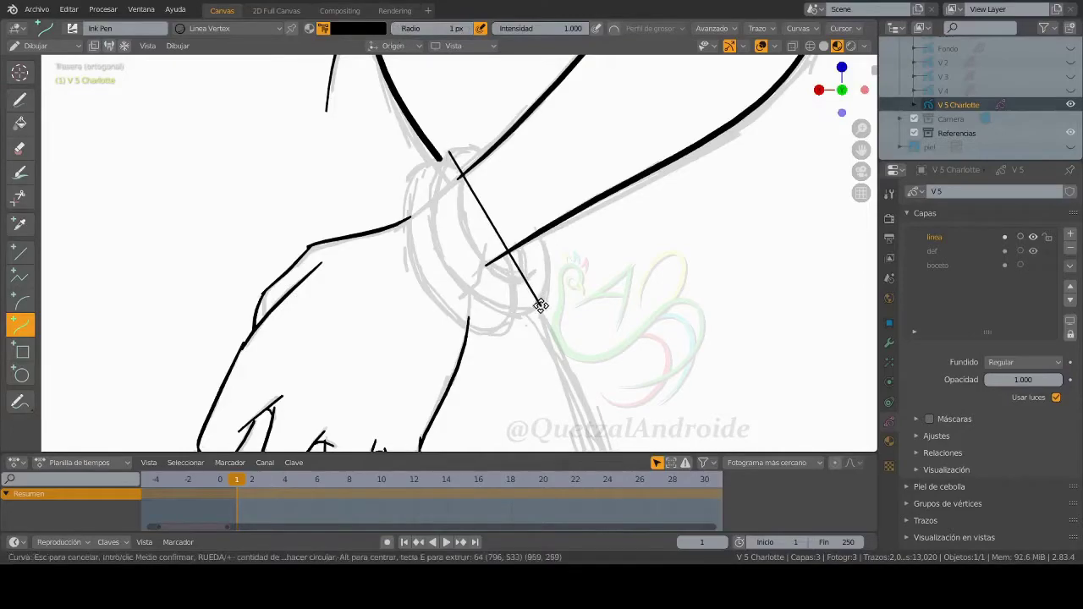
drag(495, 228, 406, 197)
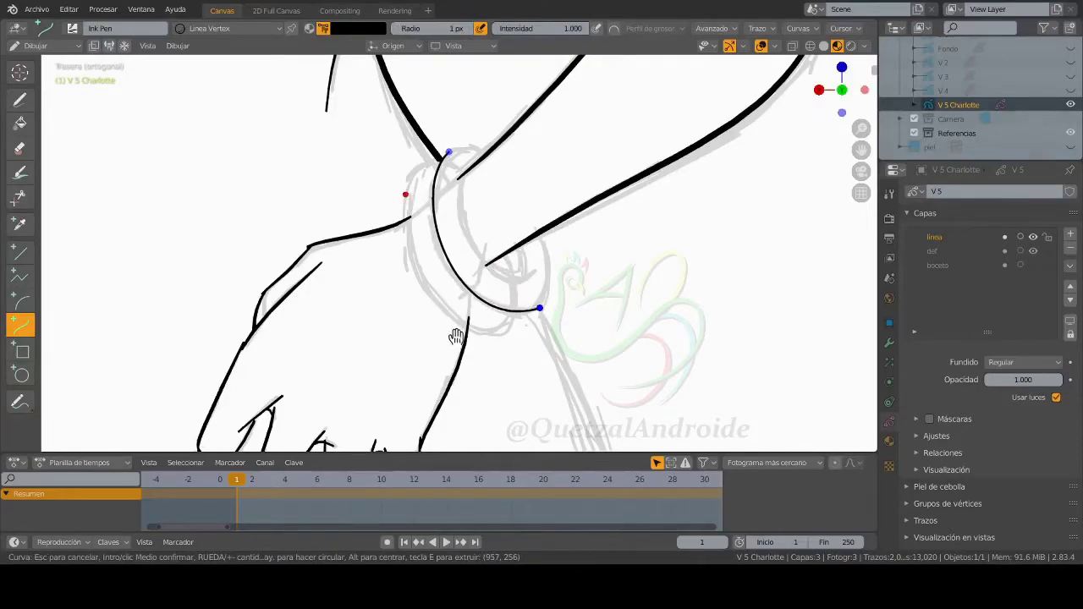
key(Return)
drag(539, 308, 539, 232)
drag(539, 271, 567, 281)
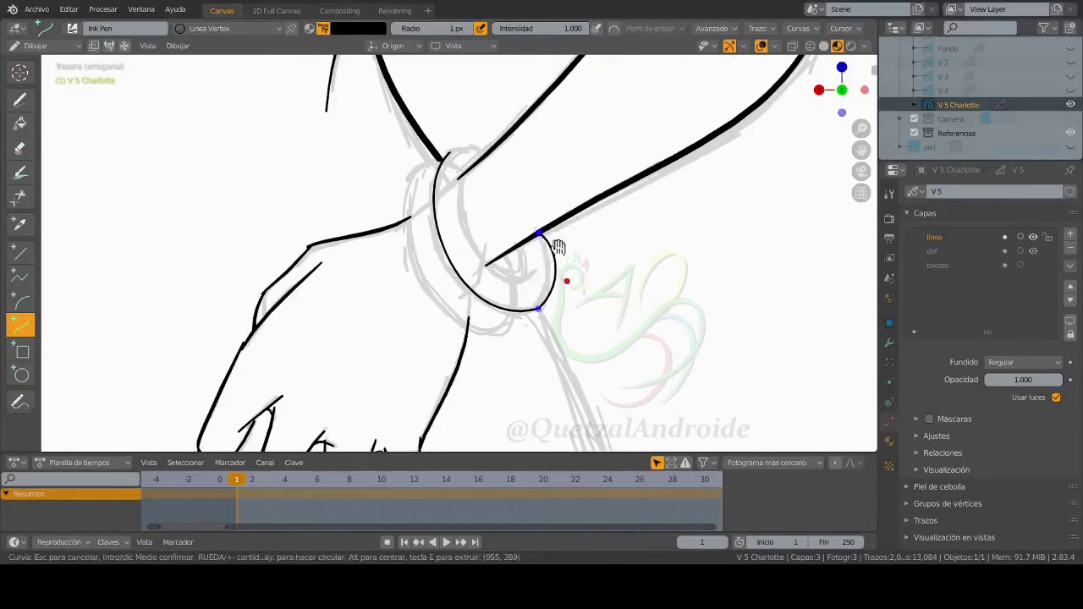
key(Return)
Step: Add the inner bracelet arc and one more bent arc, then go back to the freehand Draw tool
drag(416, 167, 501, 333)
mouse_move(458, 249)
mouse_down()
mouse_move(407, 316)
mouse_move(418, 330)
mouse_up()
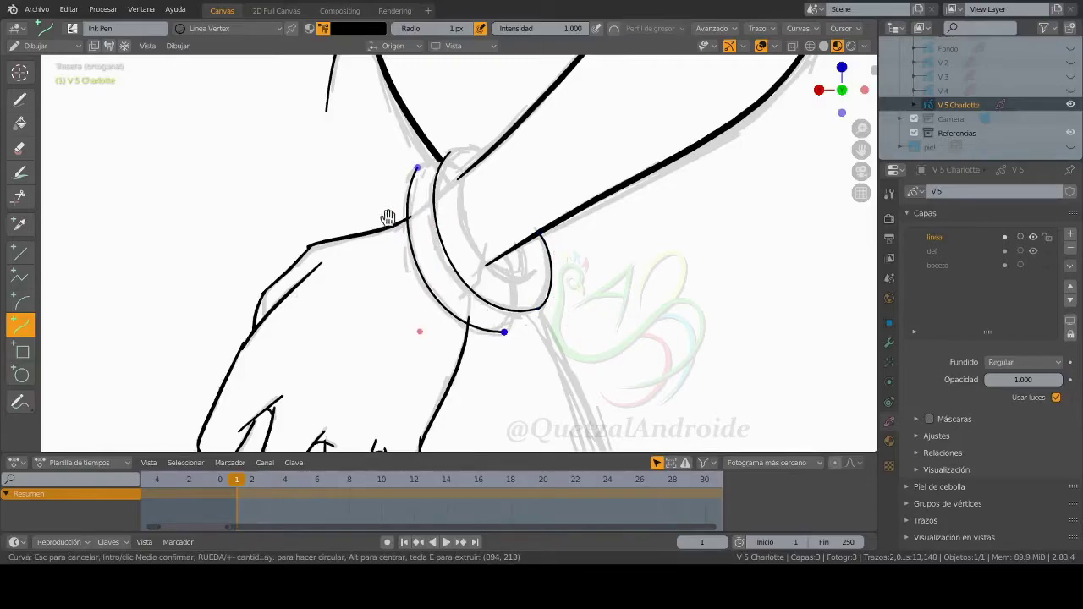
key(Return)
drag(462, 173, 529, 281)
drag(495, 227, 450, 214)
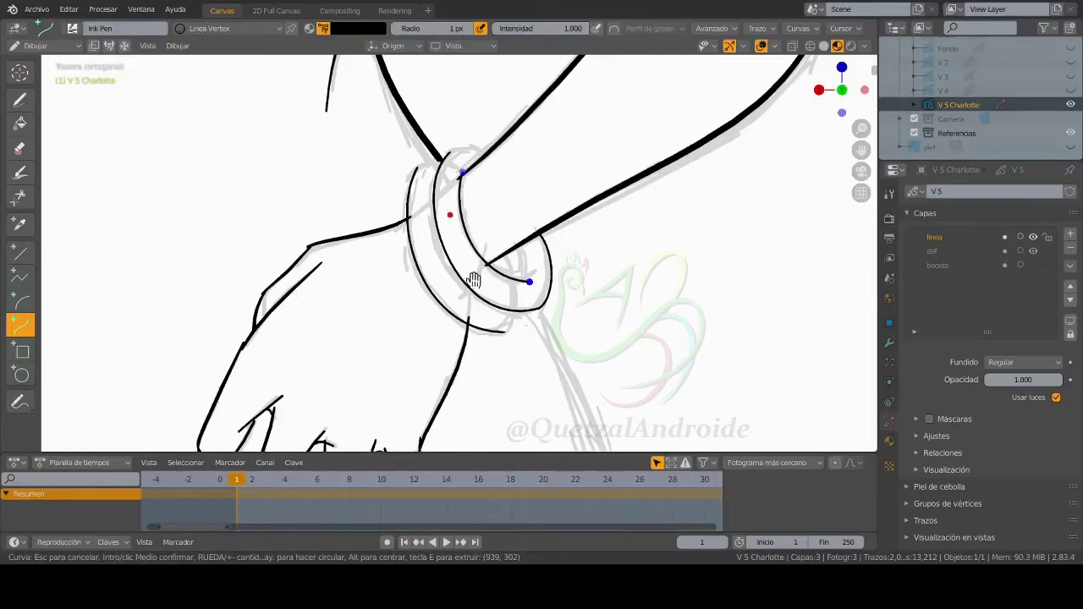
key(Return)
scroll(474, 281, up, 2)
key(d)
scroll(443, 57, up, 2)
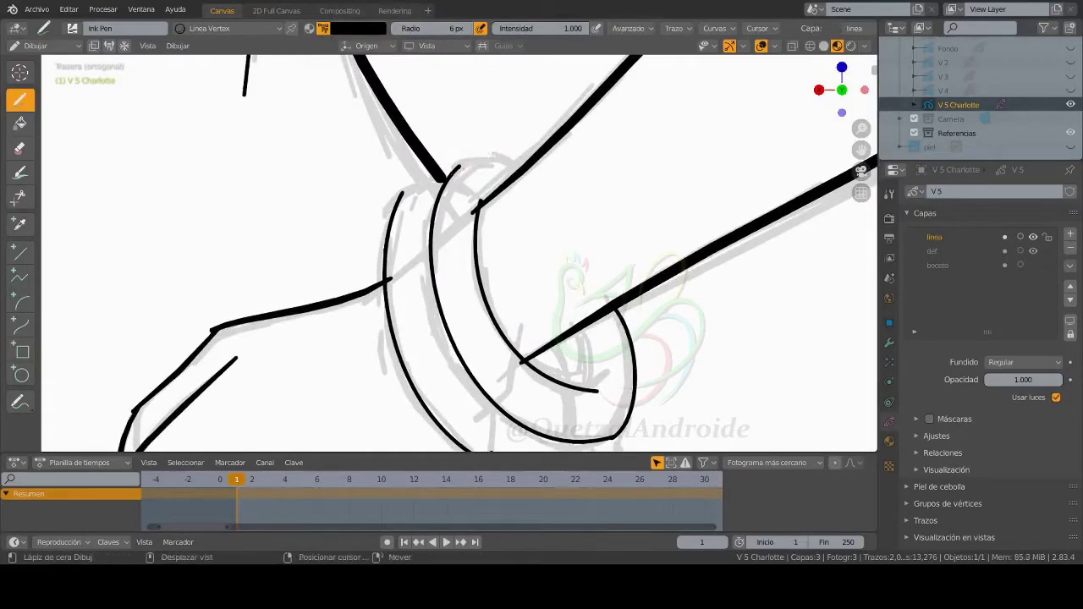
middle_drag(454, 181, 548, 257)
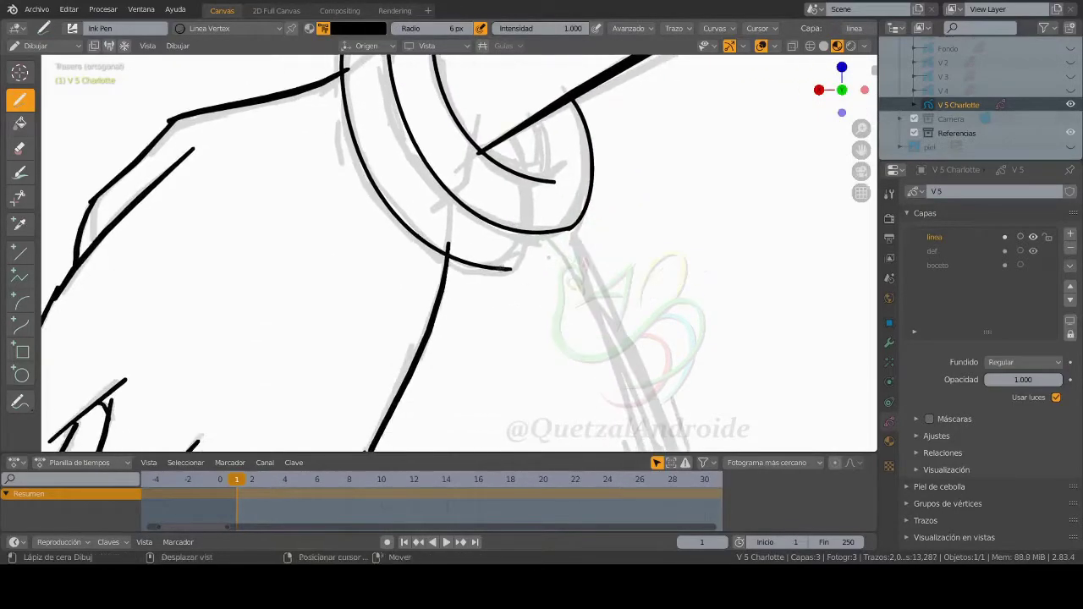
shift+scroll(563, 239, up, 3)
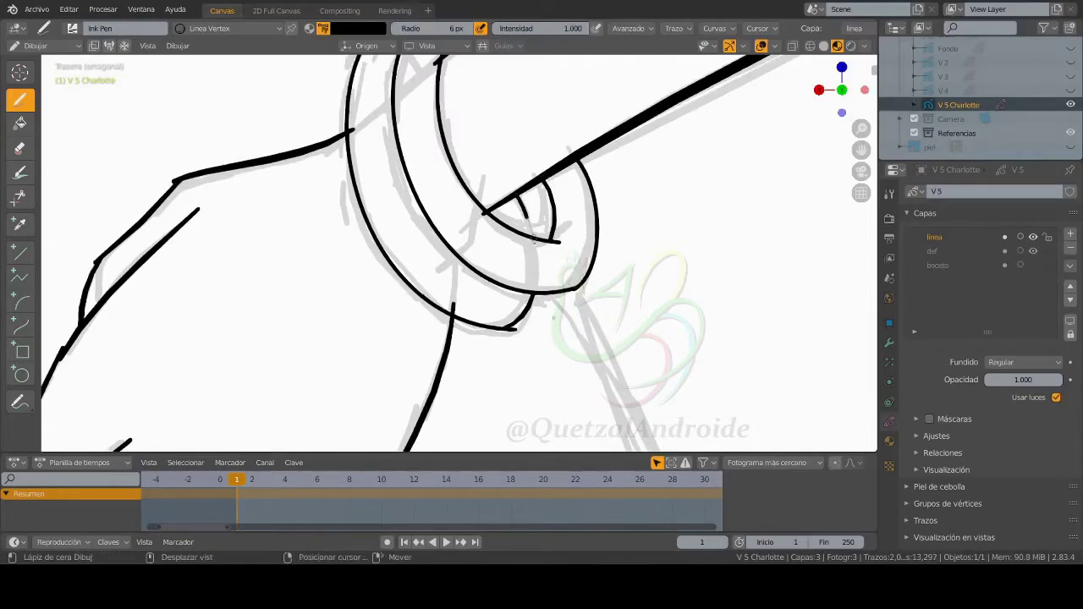
scroll(534, 240, down, 10)
Step: In front view, ink the dress's left contour, the upper right skirt edge and the hem
key(KP_1)
scroll(564, 290, down, 2)
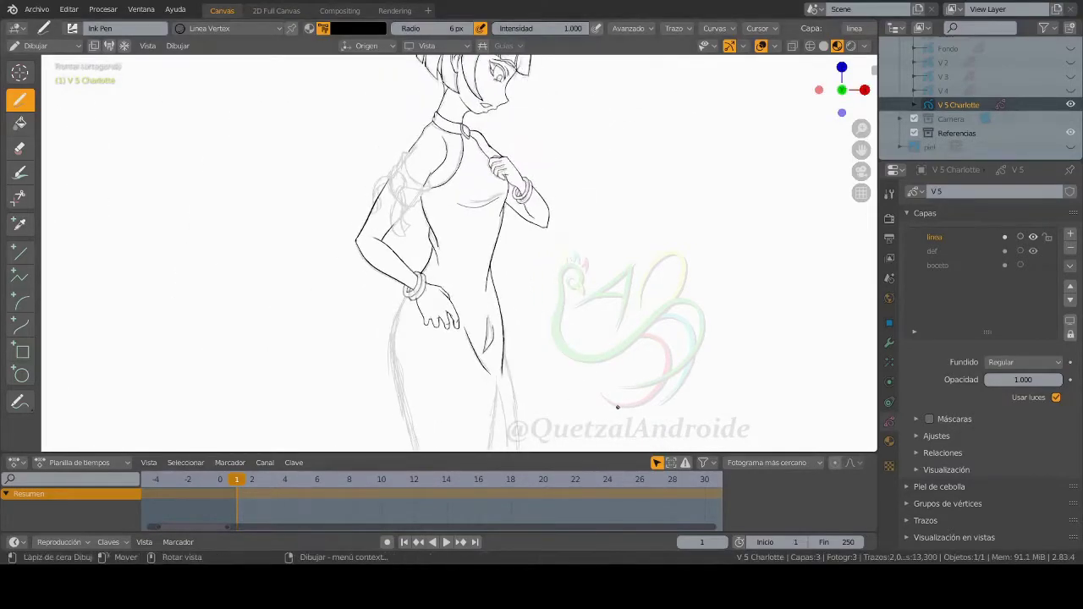
shift+middle_drag(541, 440, 473, 68)
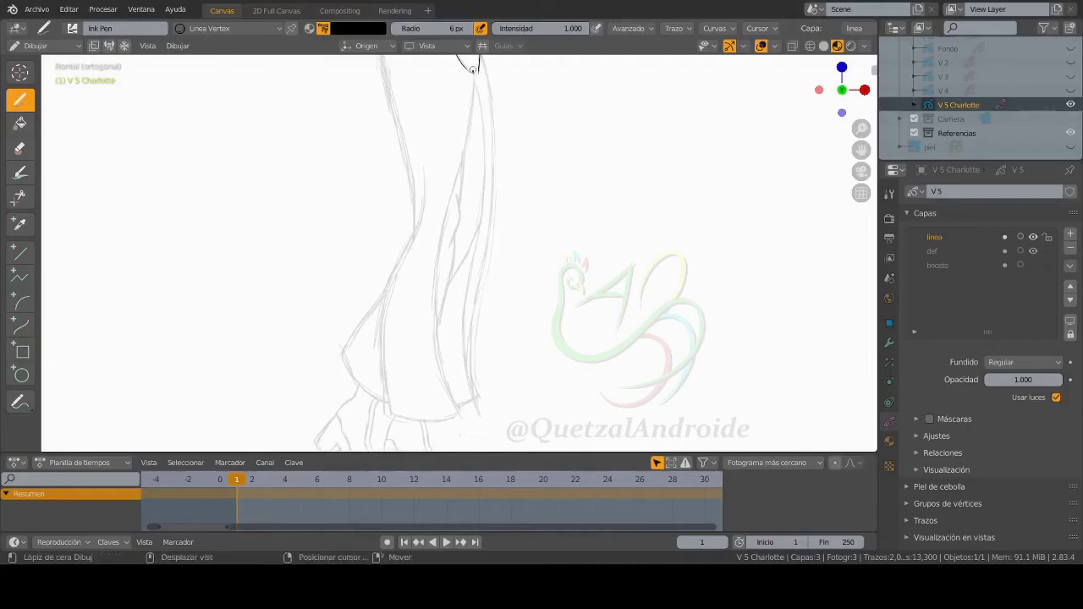
shift+scroll(507, 169, up, 3)
shift+scroll(430, 187, up, 2)
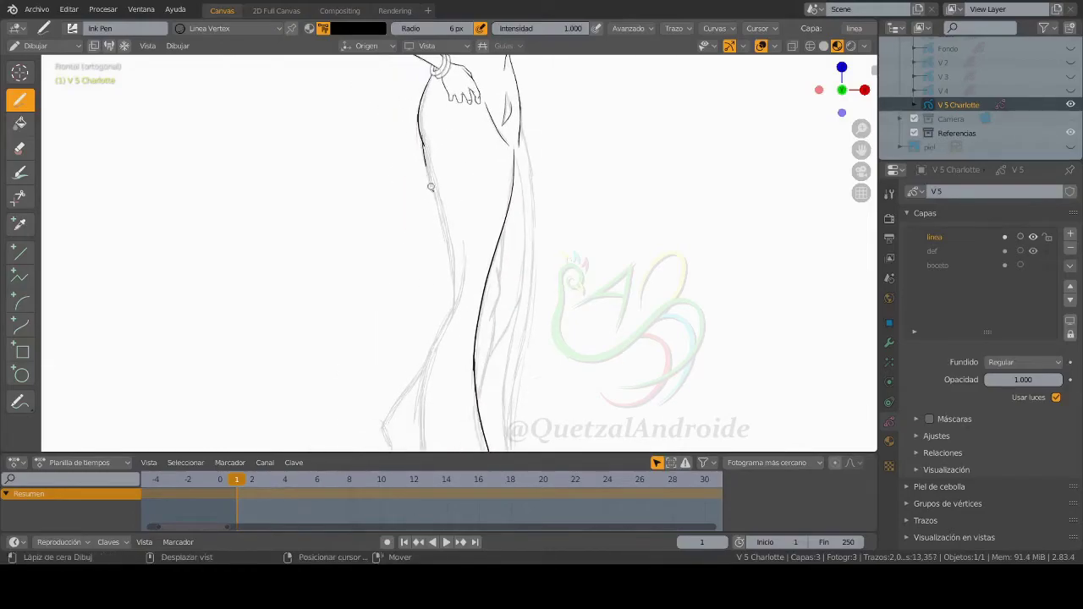
drag(439, 209, 449, 271)
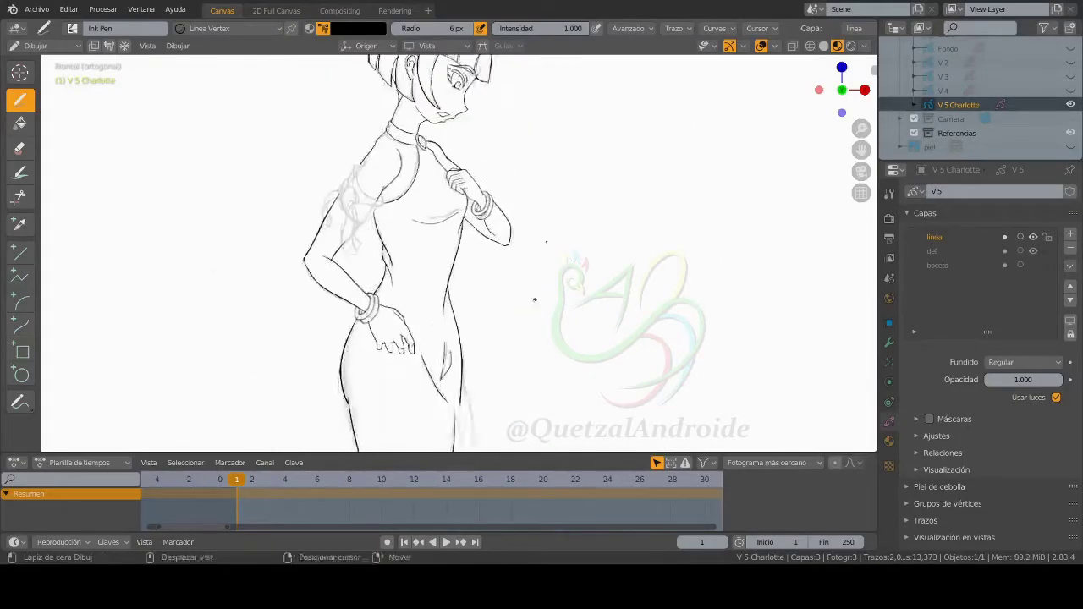
scroll(486, 214, up, 1)
drag(469, 81, 461, 158)
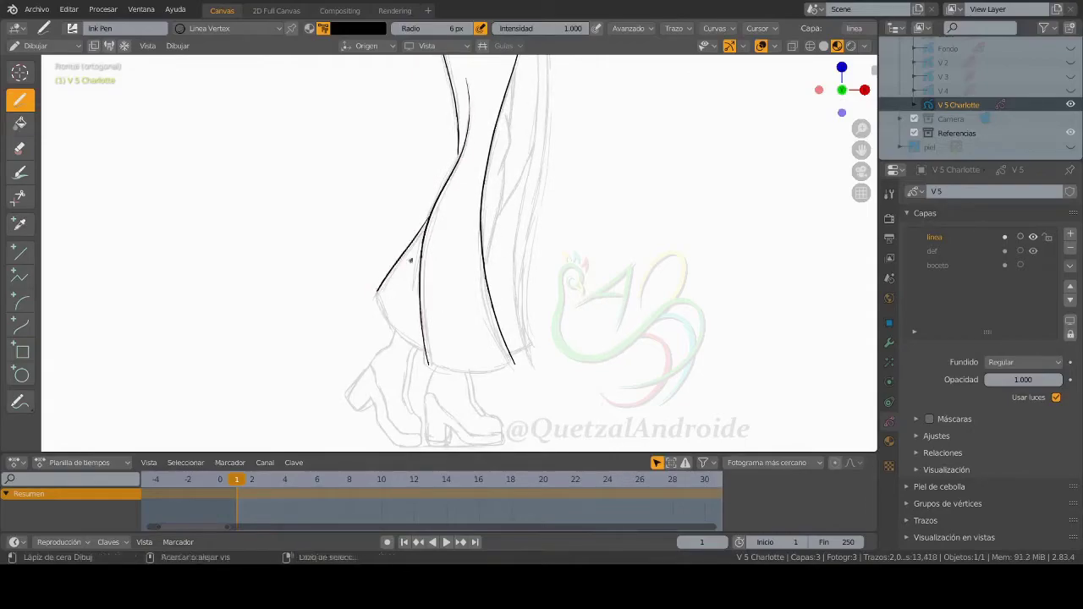
shift+scroll(413, 246, down, 2)
scroll(477, 250, up, 1)
drag(457, 272, 570, 274)
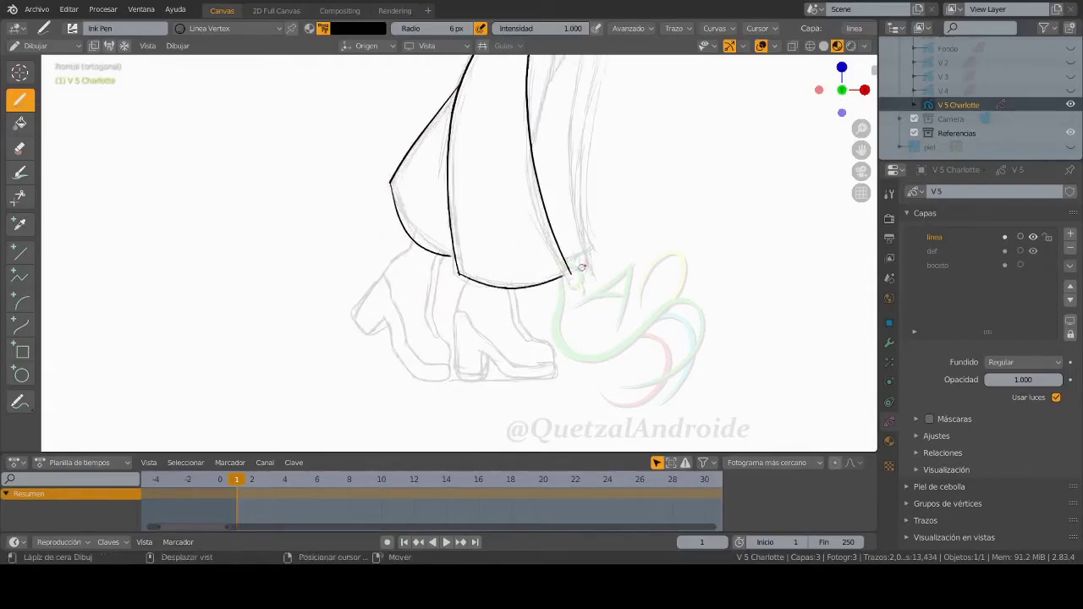
Step: Save the file and ink the skirt's right inner contour down its length
scroll(517, 271, down, 3)
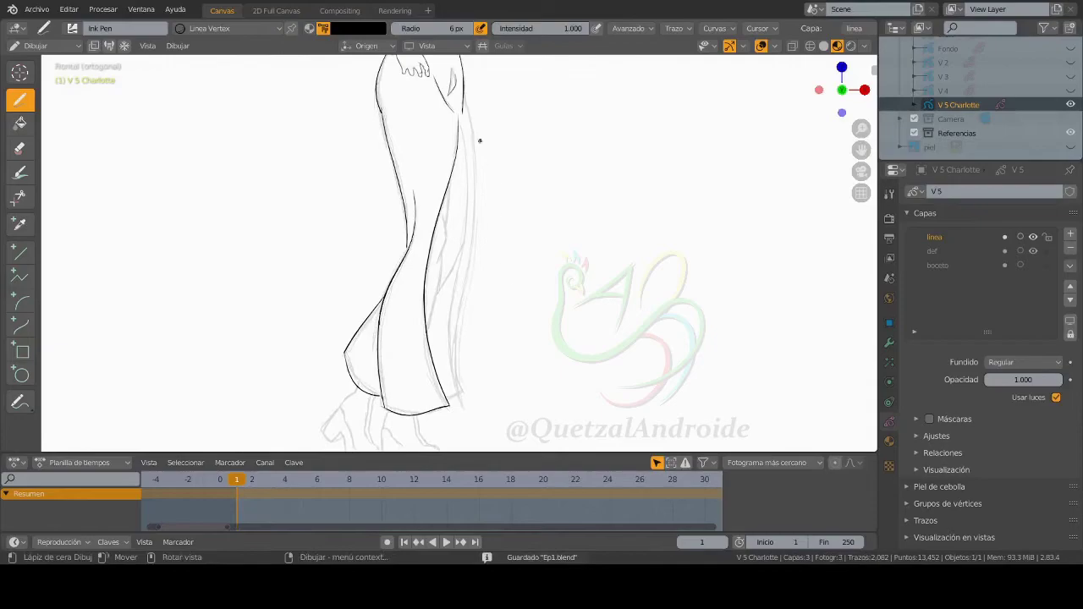
scroll(501, 220, up, 1)
scroll(501, 220, up, 2)
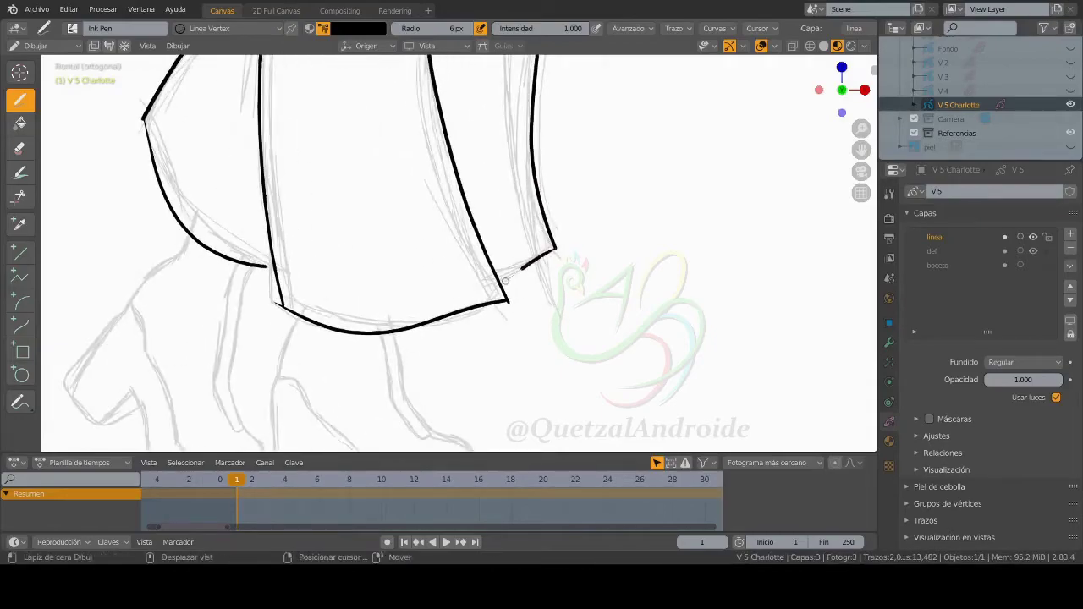
scroll(471, 374, down, 2)
key(ctrl+s)
scroll(471, 375, down, 1)
drag(456, 68, 438, 266)
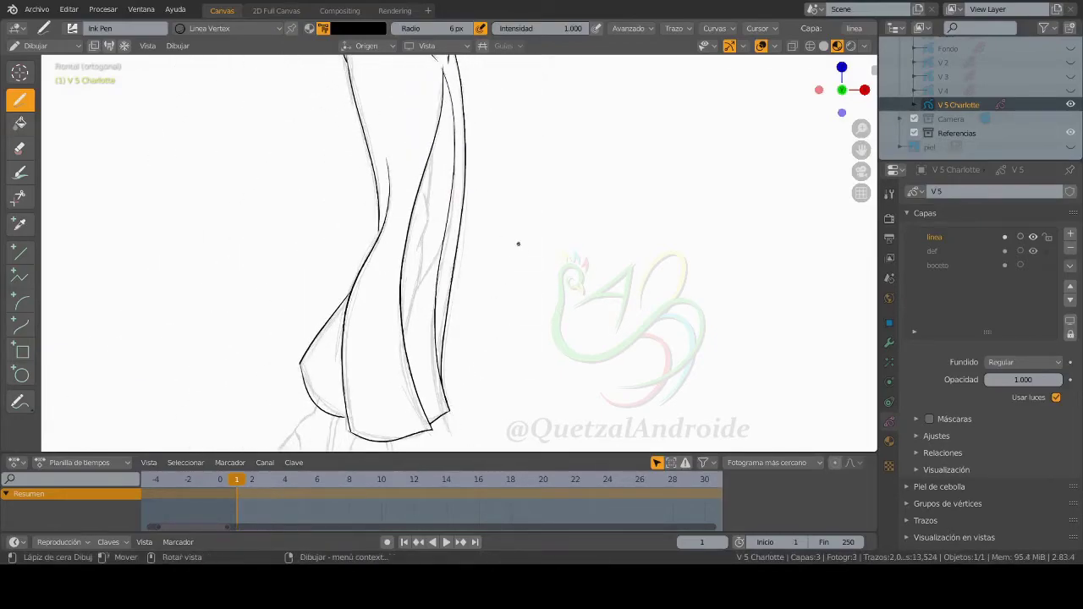
scroll(494, 237, up, 2)
scroll(494, 237, up, 1)
shift+middle_drag(494, 237, 496, 119)
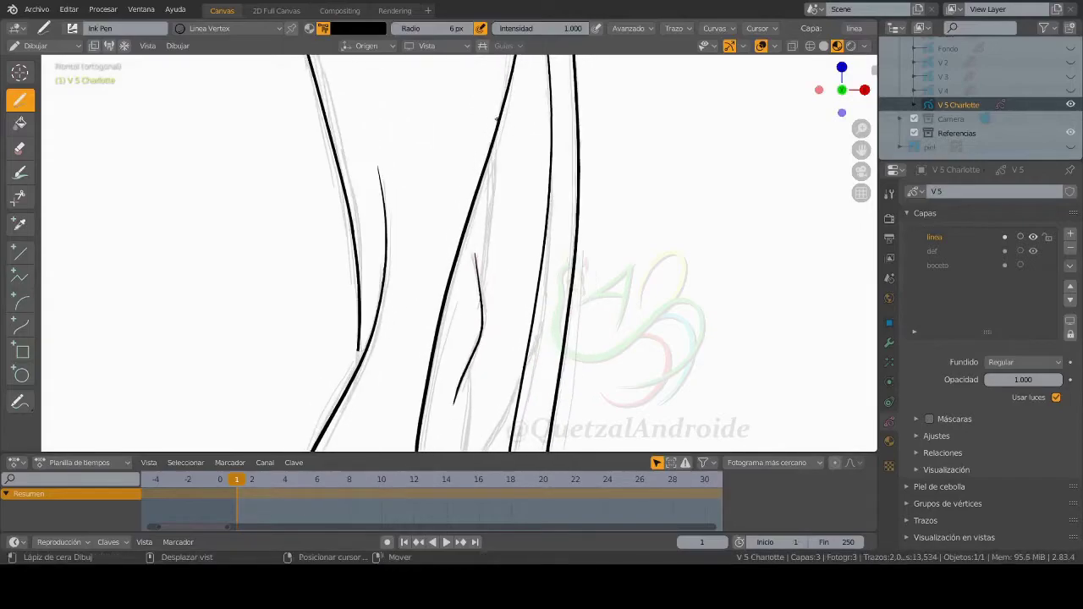
shift+scroll(474, 257, down, 1)
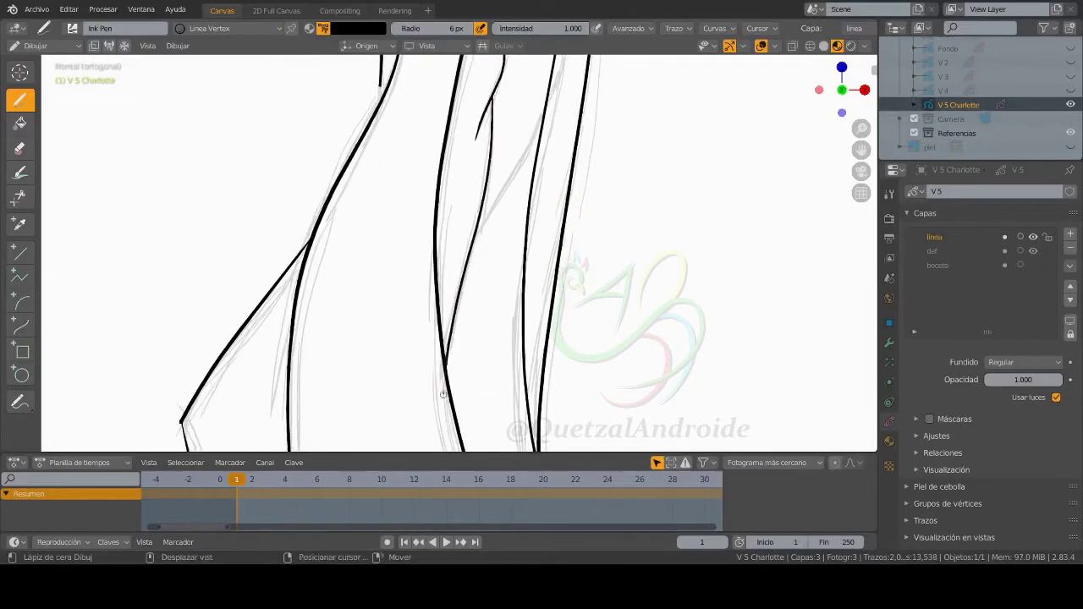
shift+scroll(467, 274, down, 1)
scroll(508, 279, down, 2)
shift+scroll(508, 254, down, 1)
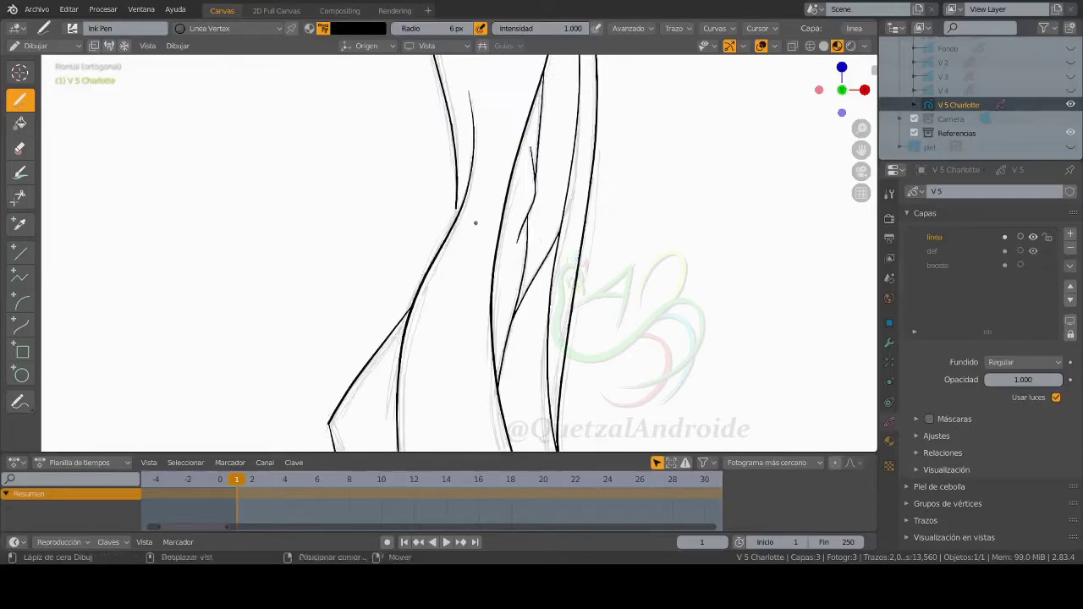
scroll(491, 223, up, 2)
key(ctrl+Tab)
Step: Return to Draw mode, save, and extend the ink line down the left leg
scroll(507, 150, down, 2)
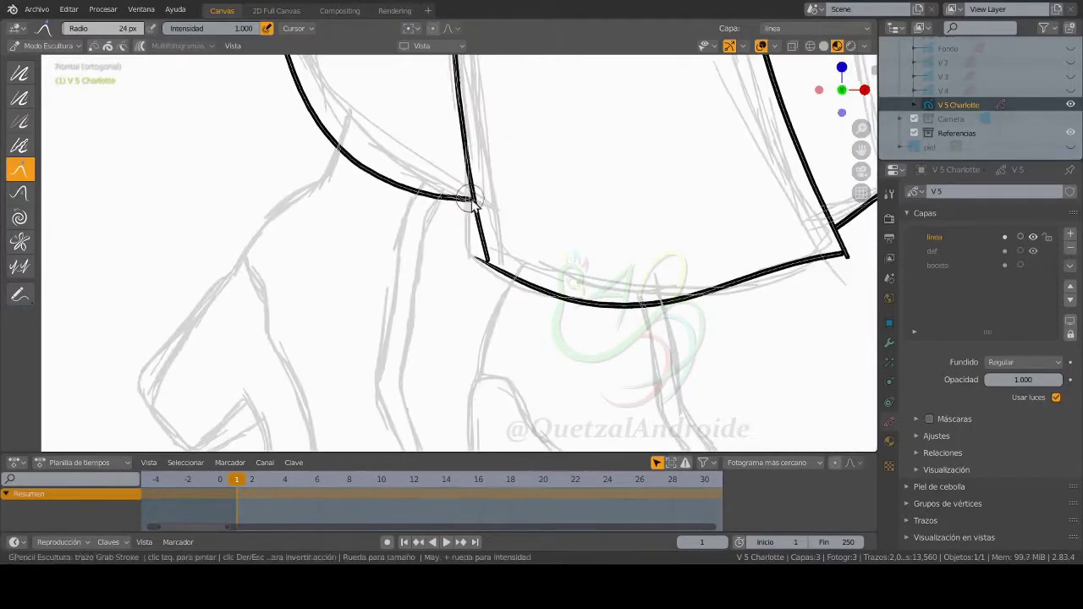
shift+scroll(466, 302, up, 2)
scroll(489, 232, down, 1)
key(ctrl+Tab)
shift+scroll(507, 228, up, 2)
key(ctrl+s)
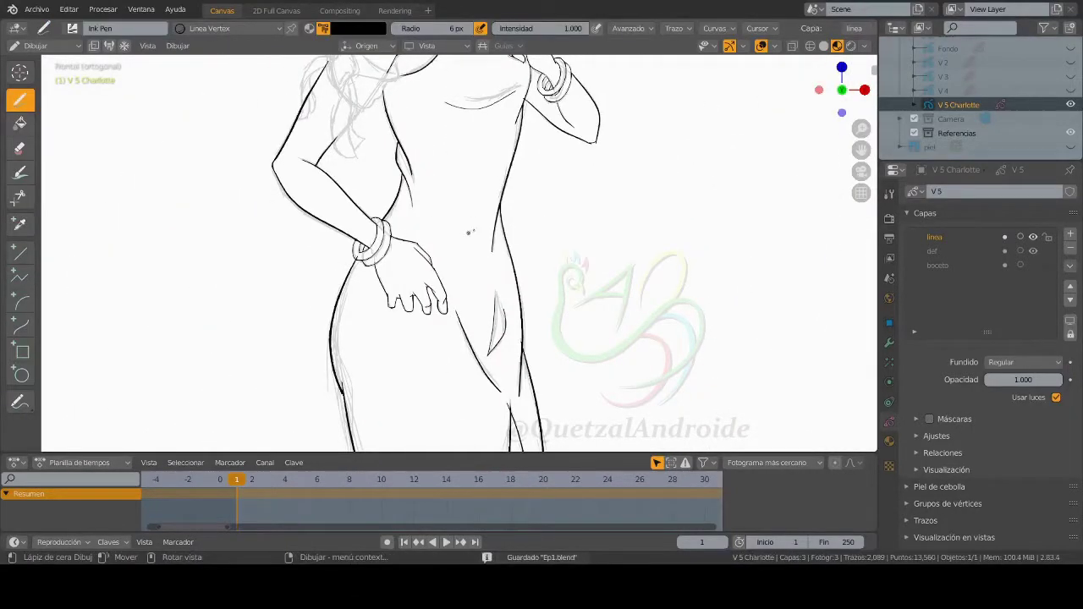
shift+scroll(470, 232, up, 1)
shift+scroll(525, 302, down, 3)
shift+scroll(541, 254, down, 2)
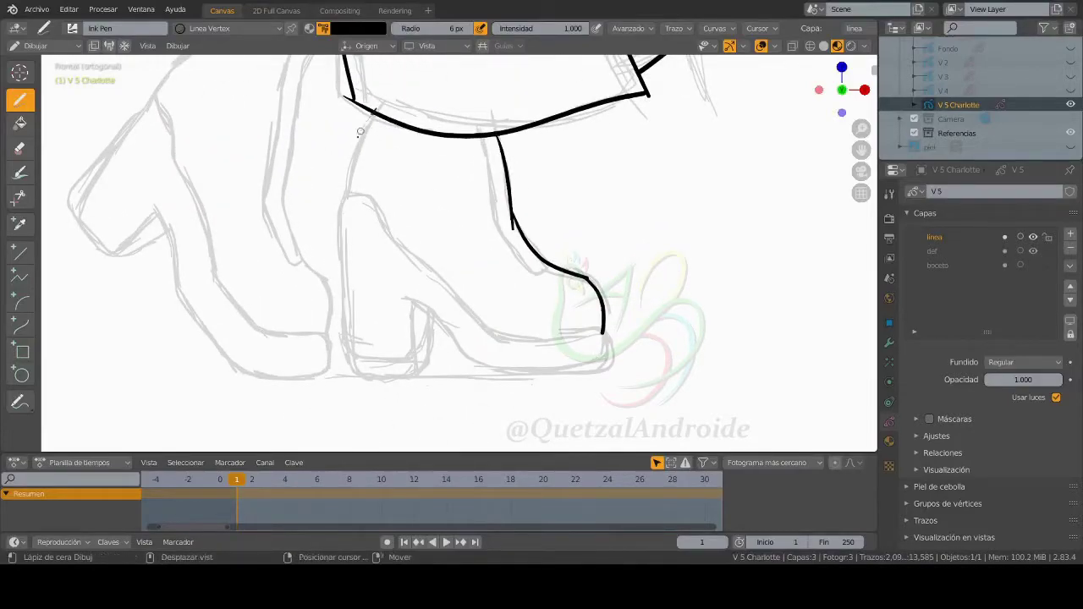
drag(342, 203, 339, 224)
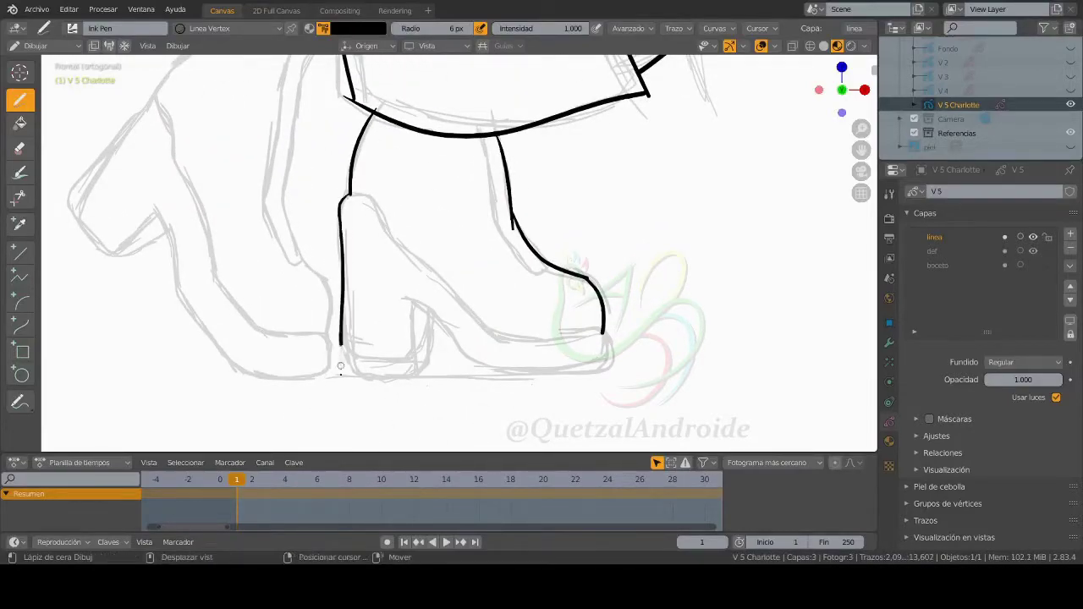
Step: In back ortho view, ink the boot heel, sole top, front curve and ankle lines
key(ctrl+KP_1)
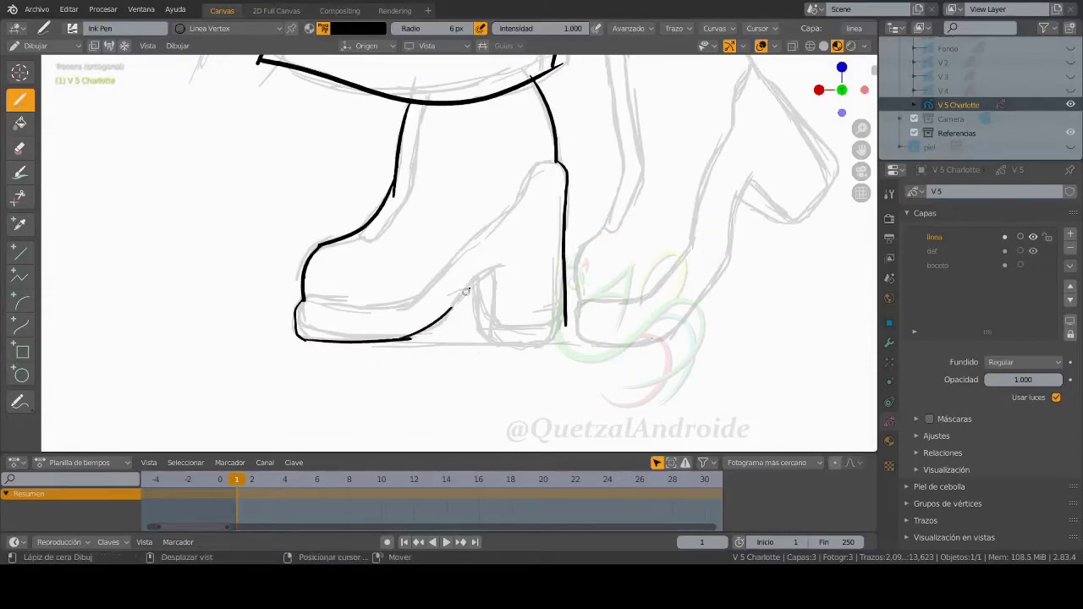
drag(488, 275, 490, 335)
scroll(458, 312, up, 1)
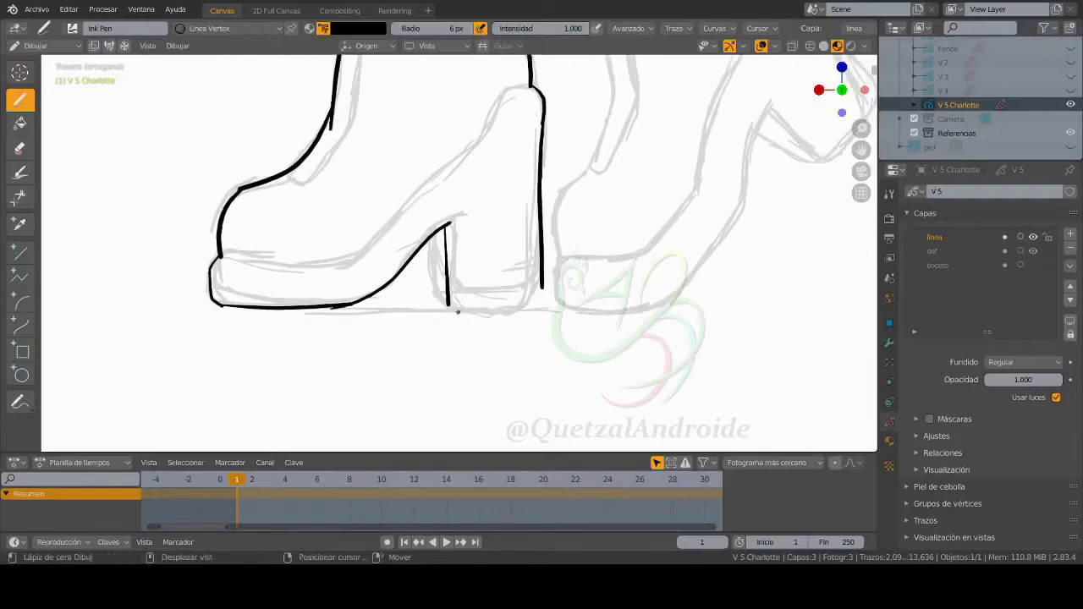
mouse_move(277, 289)
mouse_down()
mouse_move(389, 286)
mouse_move(554, 138)
mouse_up()
shift+middle_drag(337, 228, 366, 328)
drag(365, 327, 421, 247)
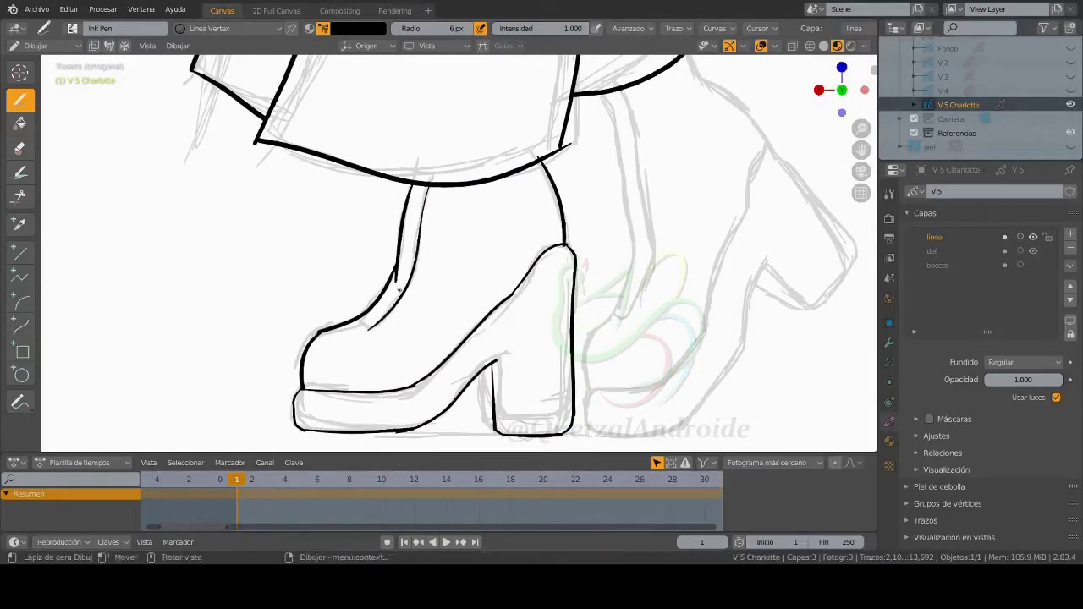
scroll(398, 271, up, 2)
drag(405, 287, 390, 269)
scroll(423, 292, down, 2)
mouse_move(423, 293)
shift+middle_down()
mouse_move(500, 217)
mouse_move(510, 106)
shift+middle_up()
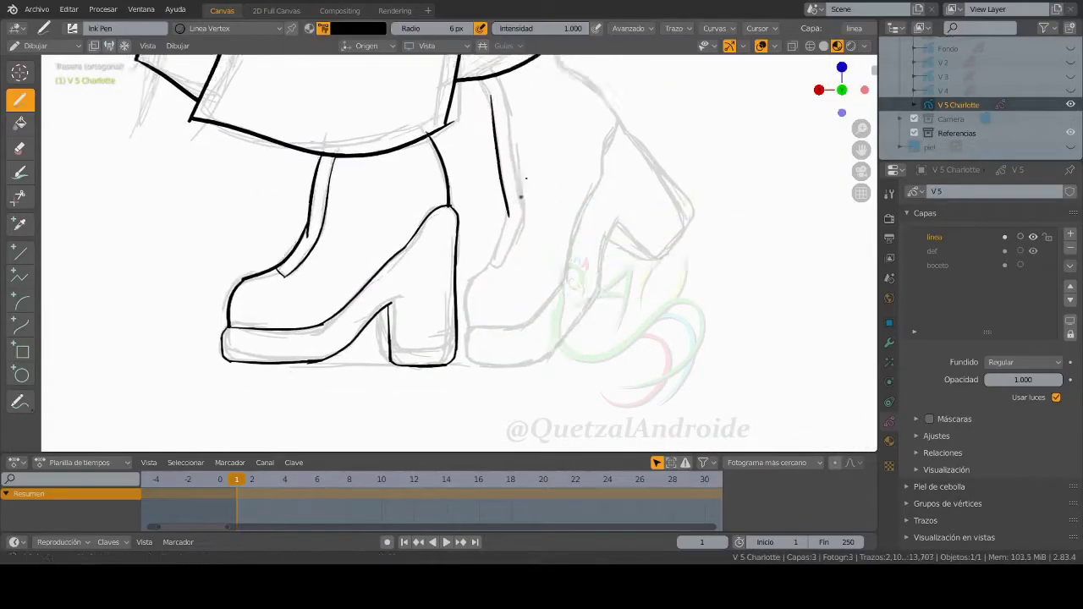
Step: Ink the back leg down to the ankle, the back foot's sole, the toe line and the boot's inner line
drag(503, 124, 481, 290)
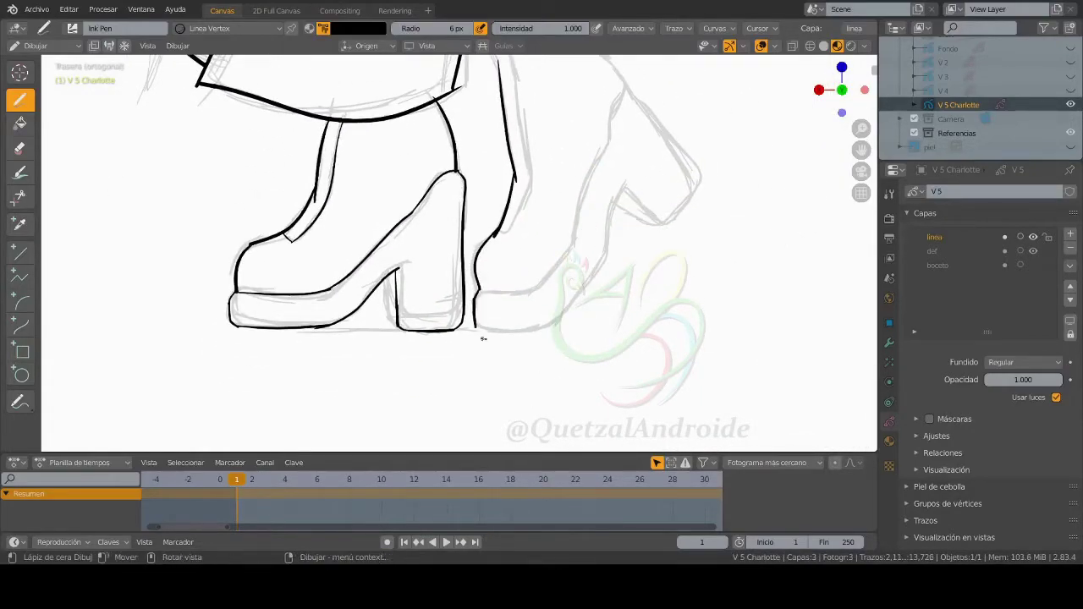
drag(480, 330, 542, 330)
shift+middle_drag(543, 330, 525, 367)
drag(590, 287, 641, 218)
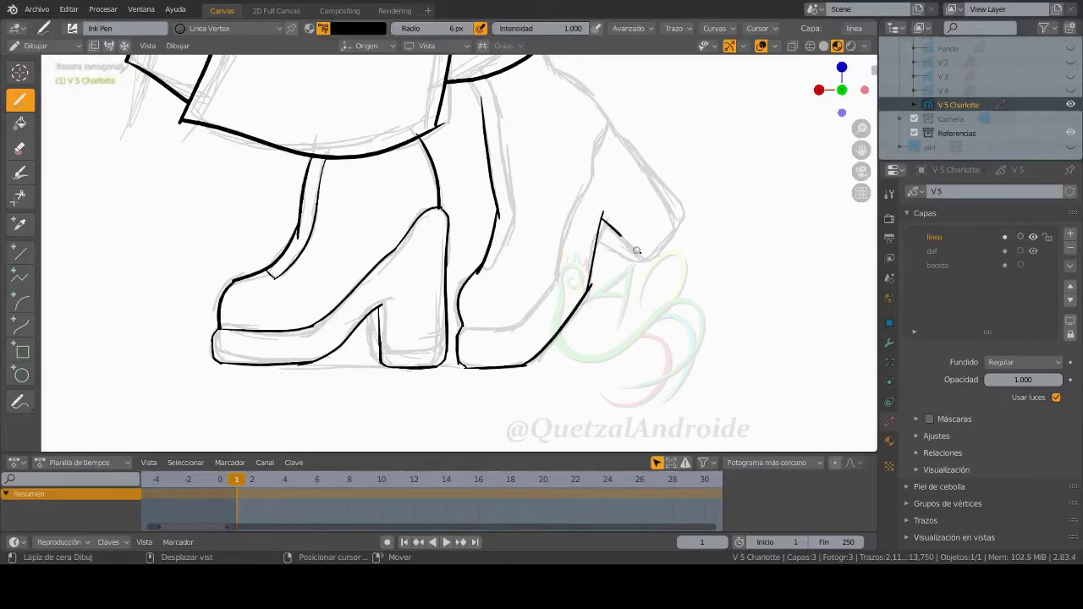
middle_drag(641, 219, 846, 203)
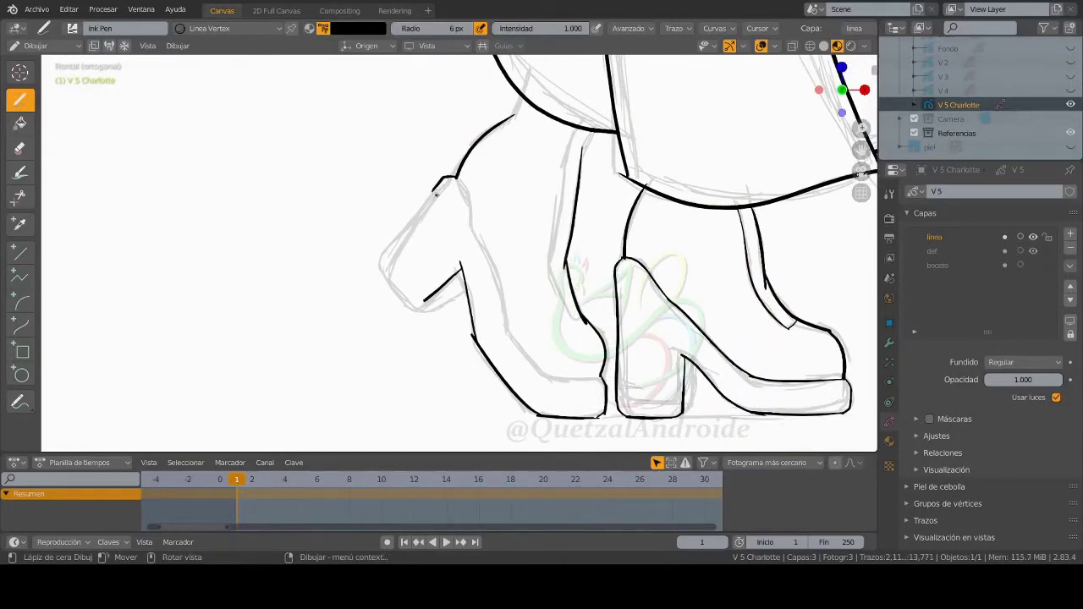
drag(435, 188, 383, 253)
shift+middle_drag(398, 293, 402, 230)
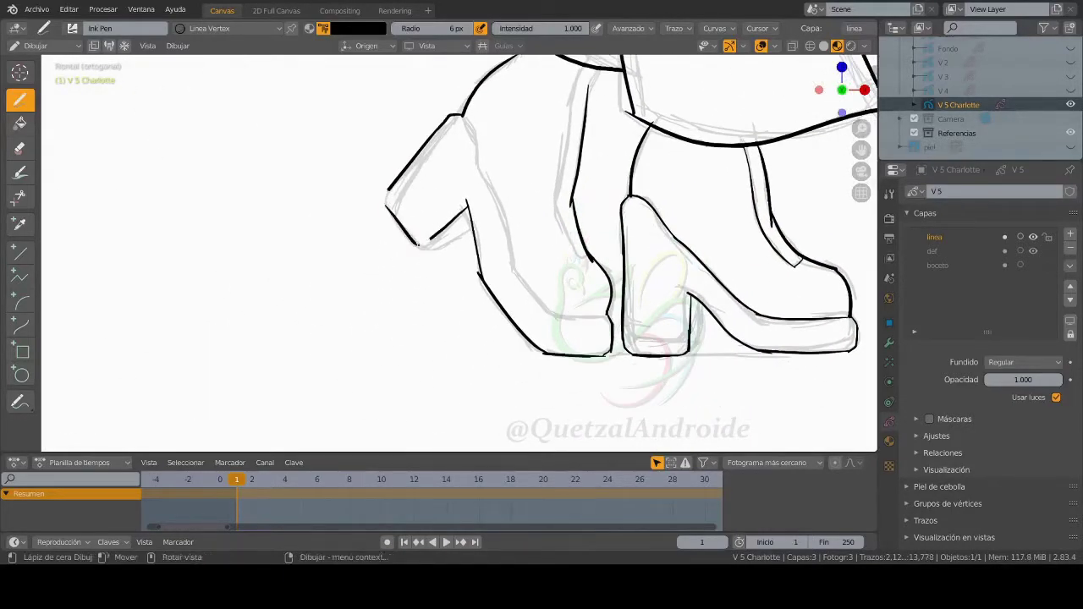
middle_drag(492, 198, 513, 279)
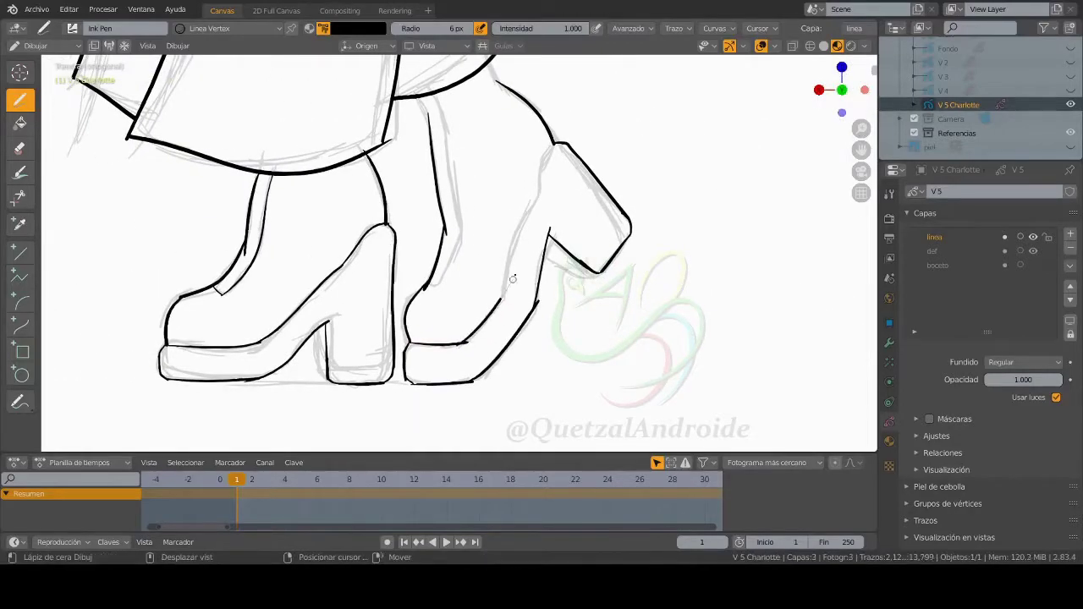
shift+middle_drag(498, 190, 546, 215)
drag(512, 268, 497, 120)
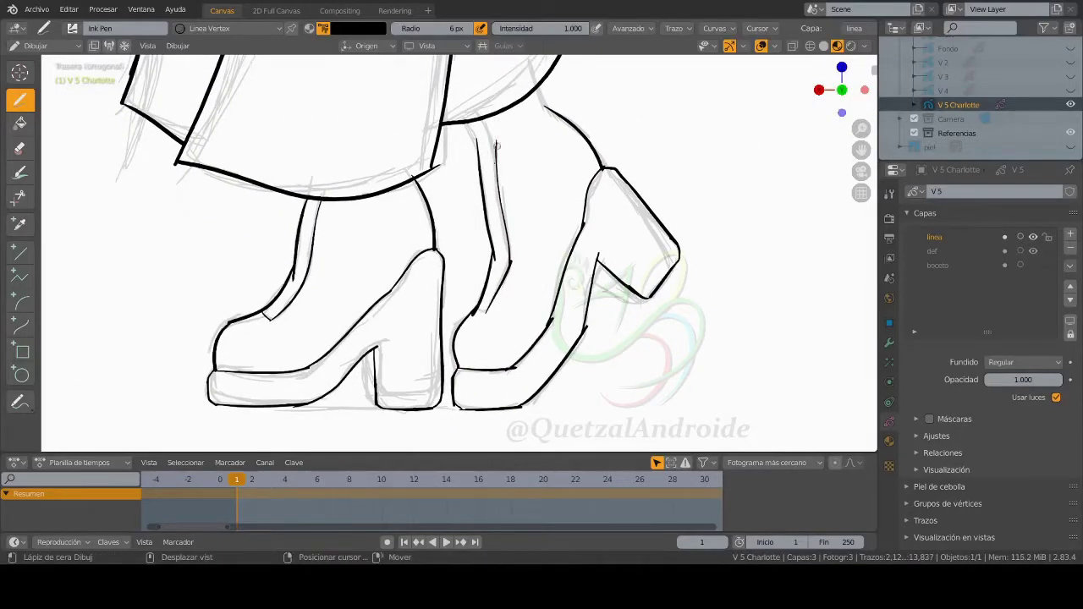
scroll(549, 141, up, 3)
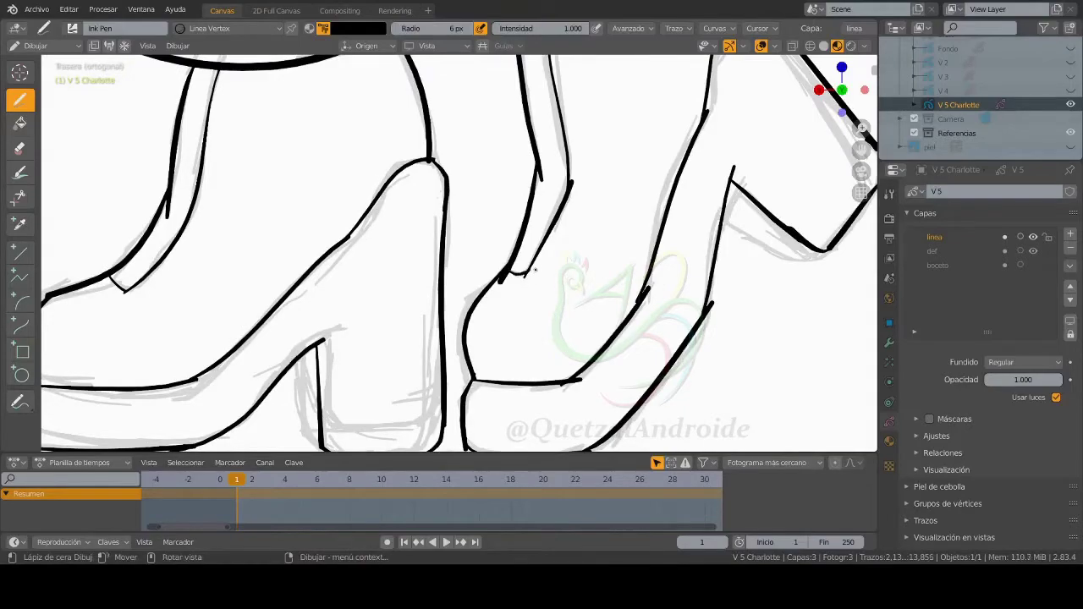
scroll(654, 248, down, 6)
key(KP_1)
key(ctrl+s)
shift+scroll(654, 248, up, 5)
shift+scroll(614, 355, up, 5)
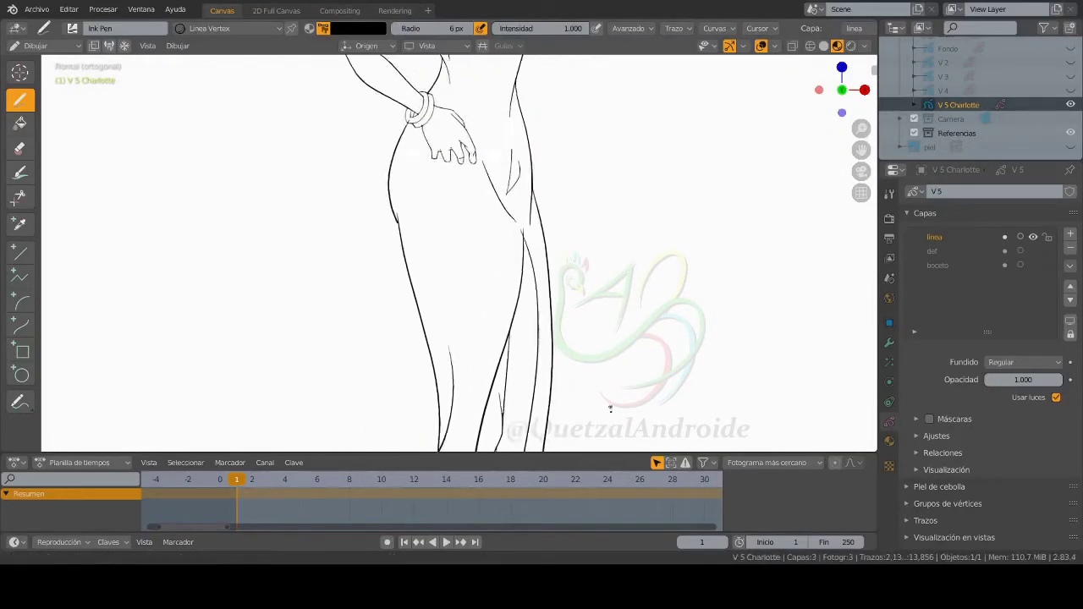
shift+scroll(610, 406, up, 5)
shift+scroll(597, 355, up, 5)
scroll(613, 286, up, 3)
scroll(614, 286, up, 3)
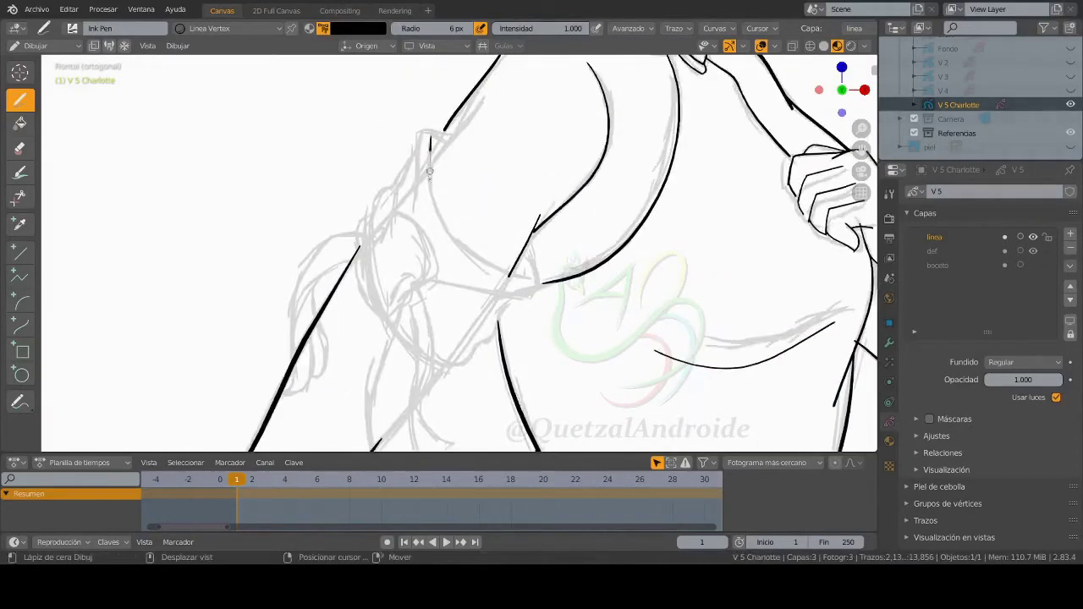
shift+scroll(389, 269, down, 2)
scroll(389, 269, down, 1)
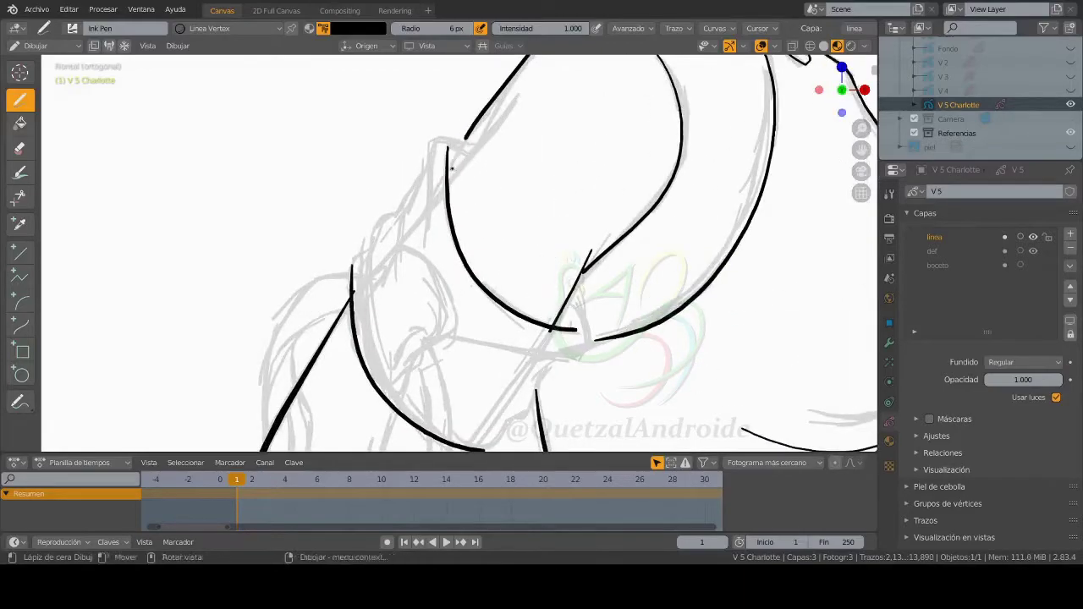
scroll(424, 268, down, 1)
scroll(475, 265, down, 2)
scroll(475, 265, down, 2)
scroll(561, 174, down, 4)
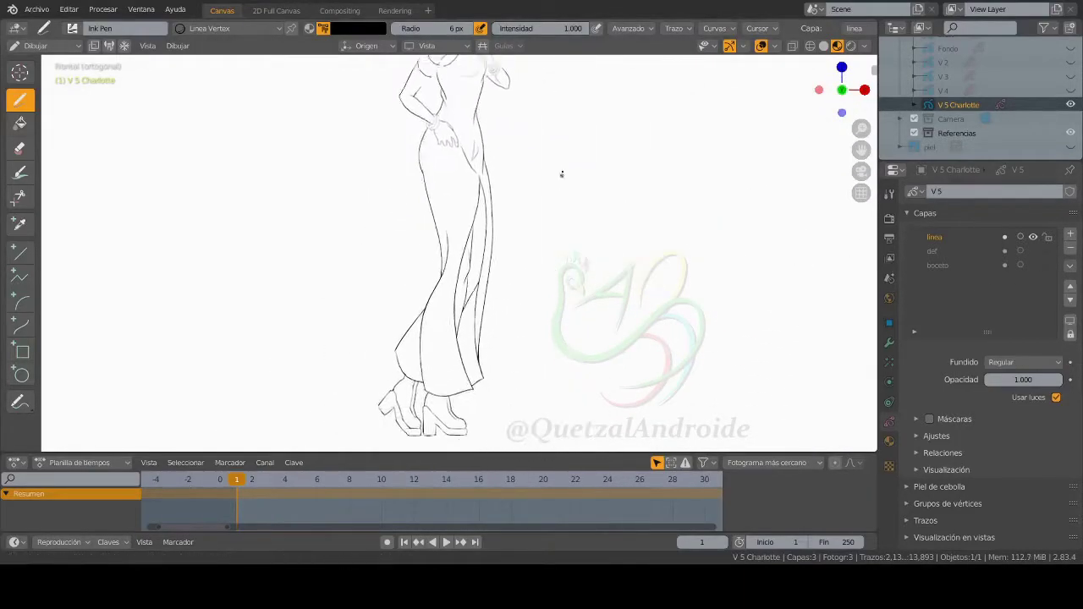
shift+scroll(561, 175, up, 3)
scroll(549, 302, up, 4)
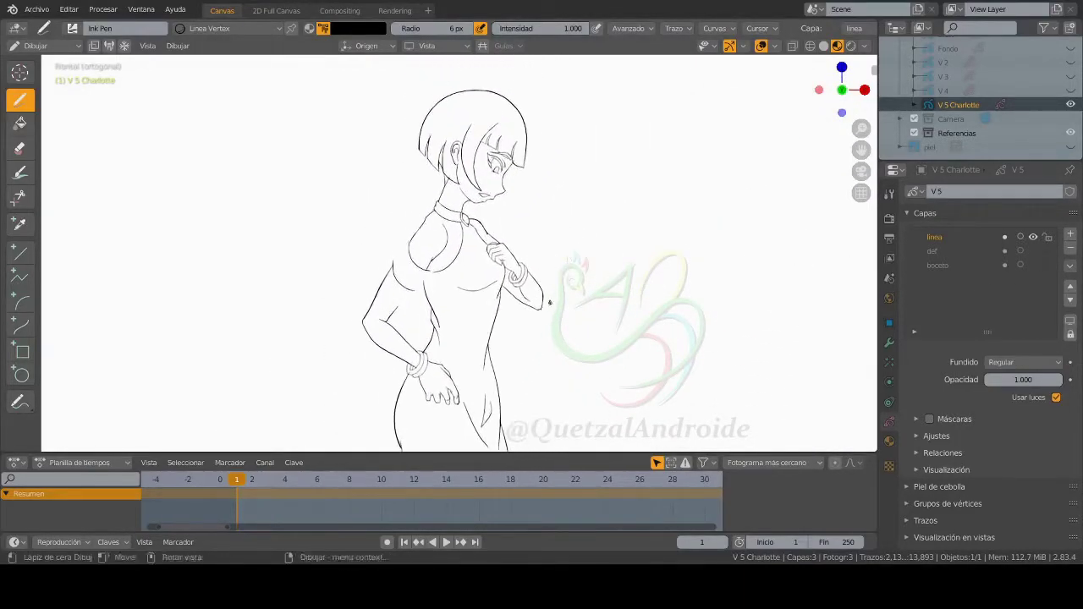
Step: Unhide the def sketch layer and save Ep1.blend
click(1032, 250)
key(ctrl+s)
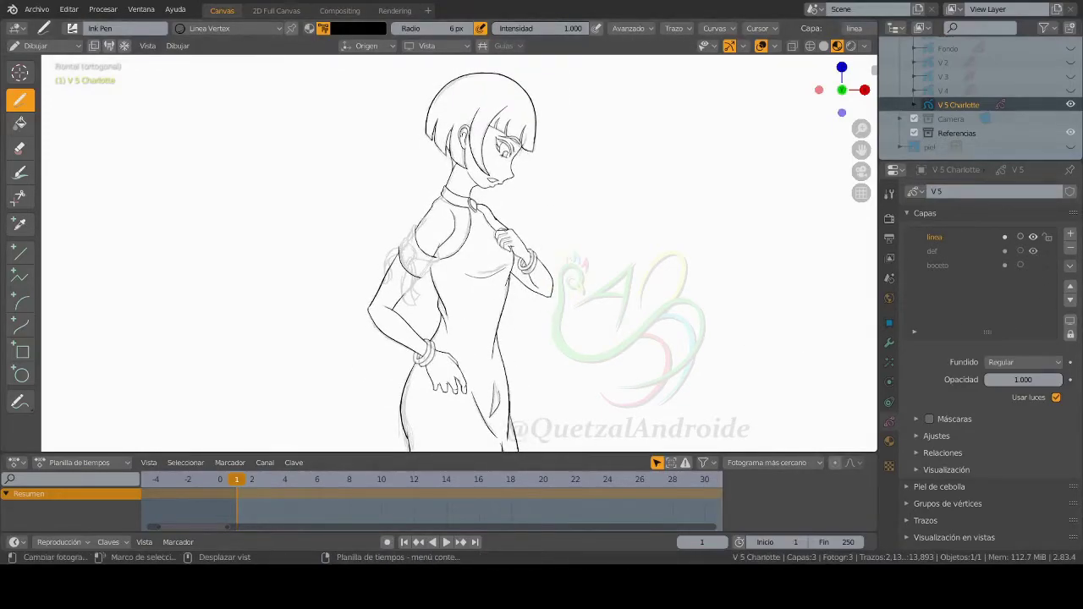